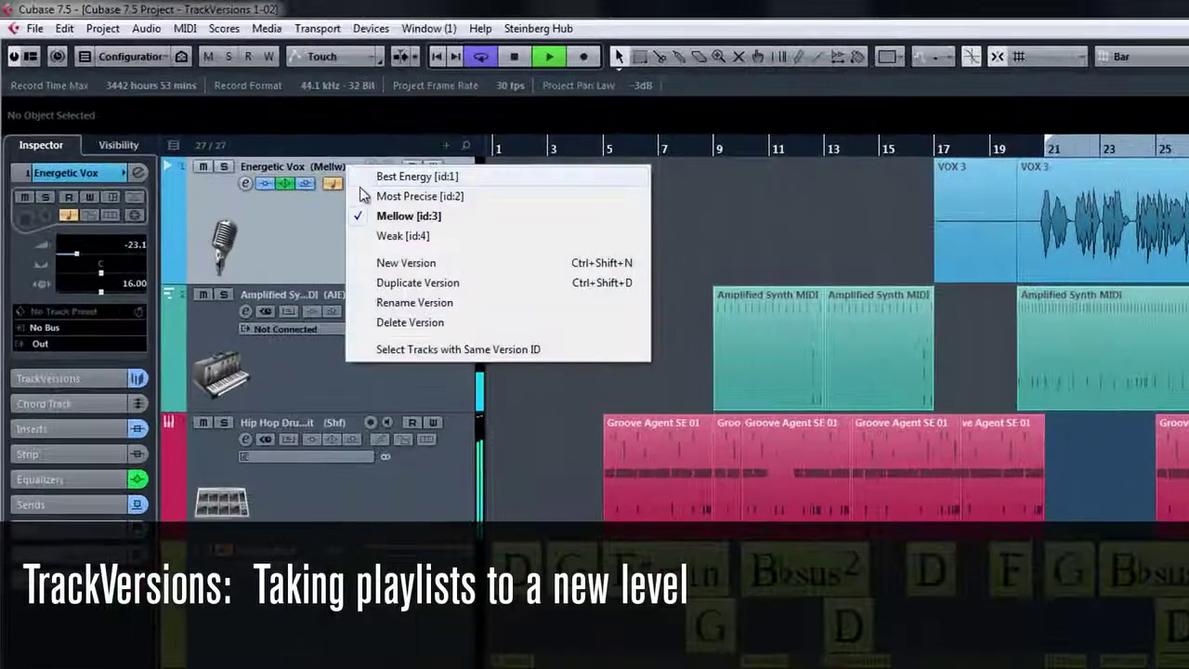
- Try Energetic Vox's Most Precise and Mellow versions and Amplified Synth's Straight Ahead version
click(265, 133)
click(354, 167)
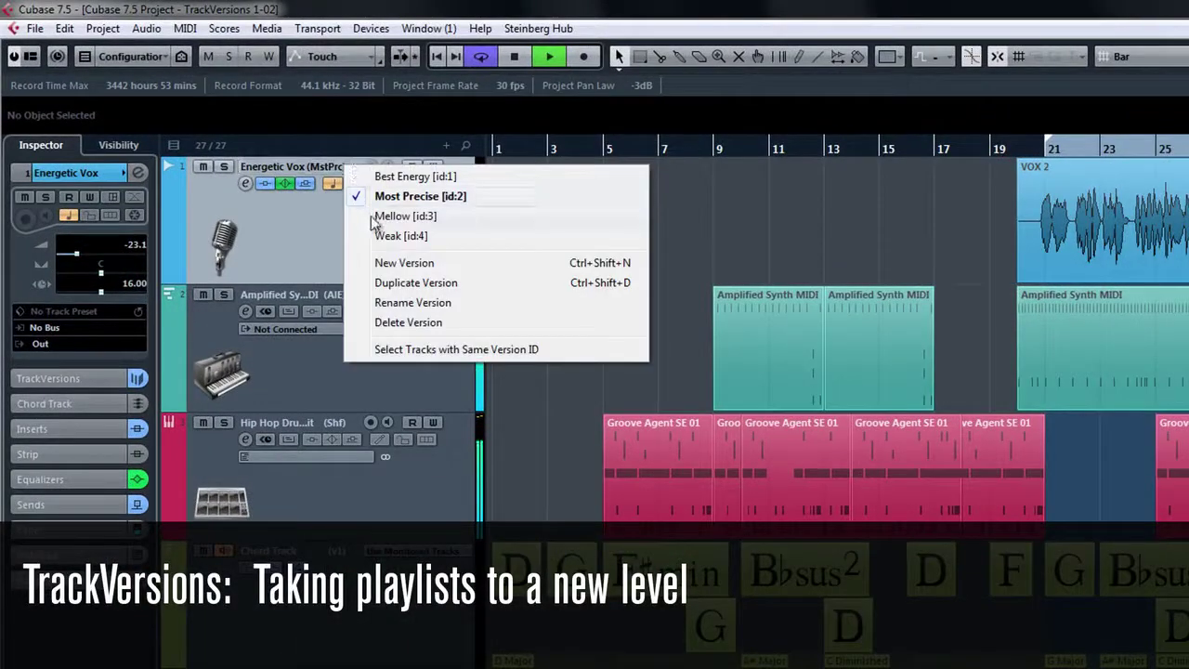
click(372, 214)
click(356, 295)
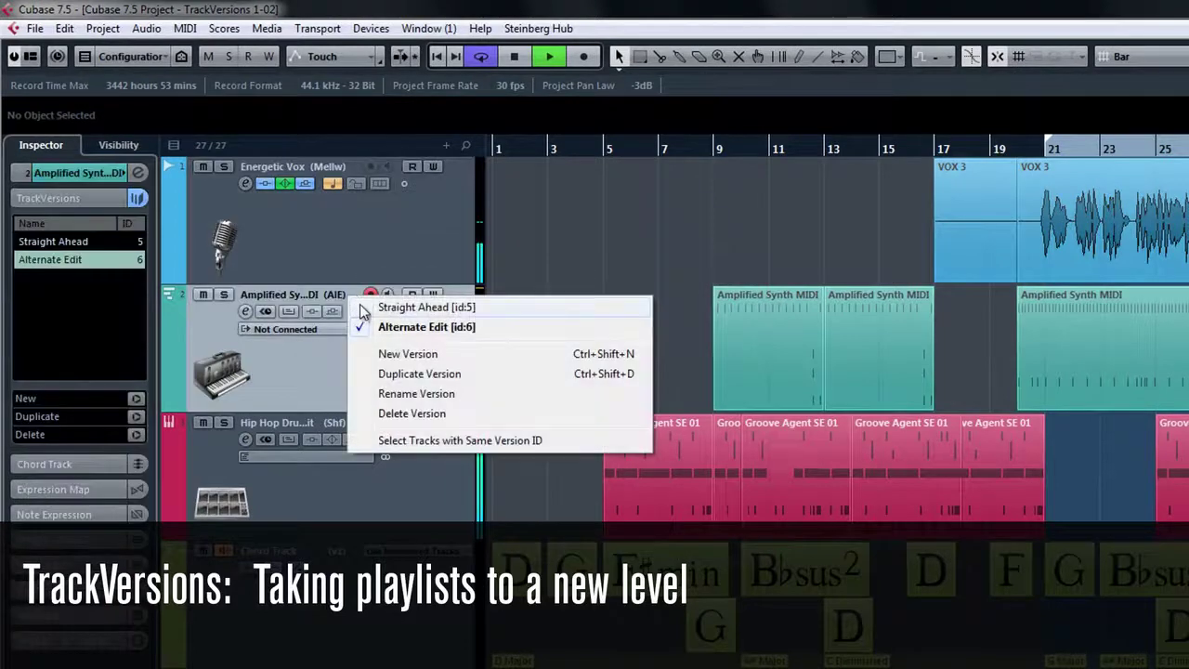
click(362, 304)
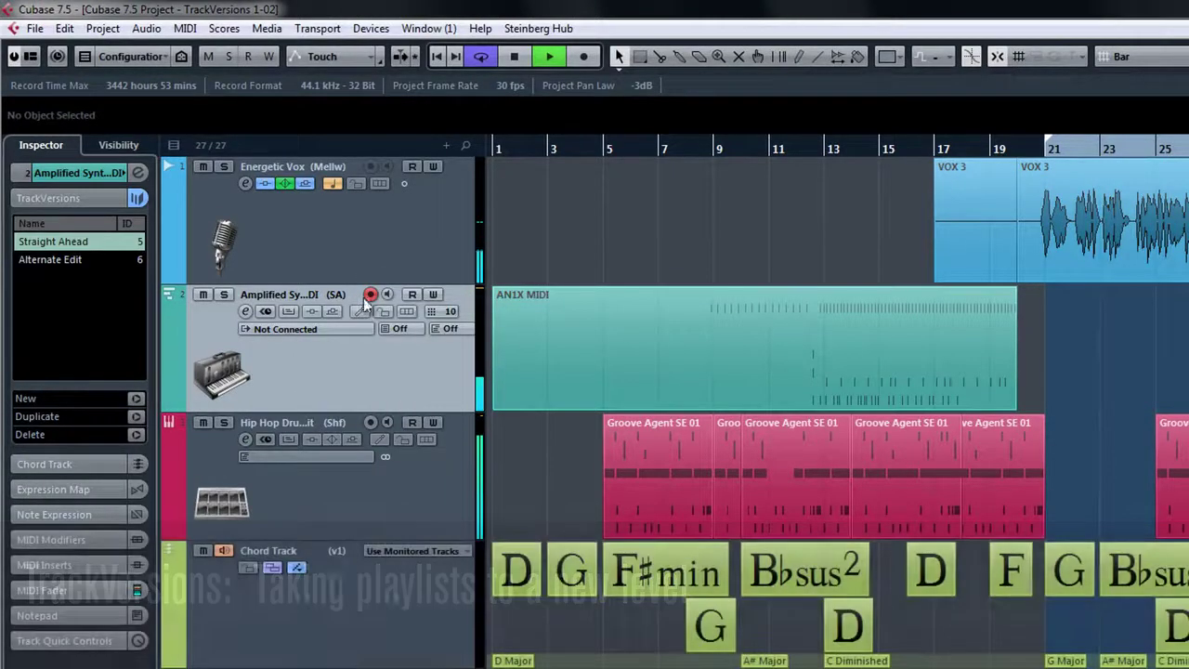
- Inspect the Energetic Vox, Amplified Synth, Chord, Tempo and Signature tracks in turn
click(347, 241)
click(335, 365)
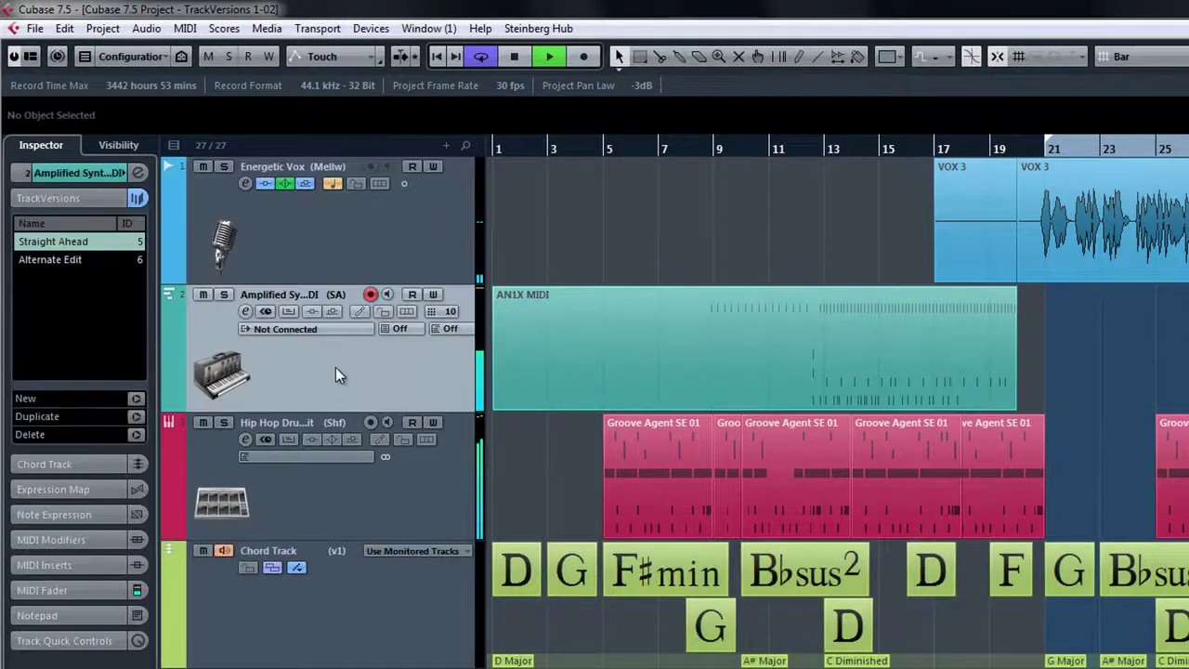
click(324, 609)
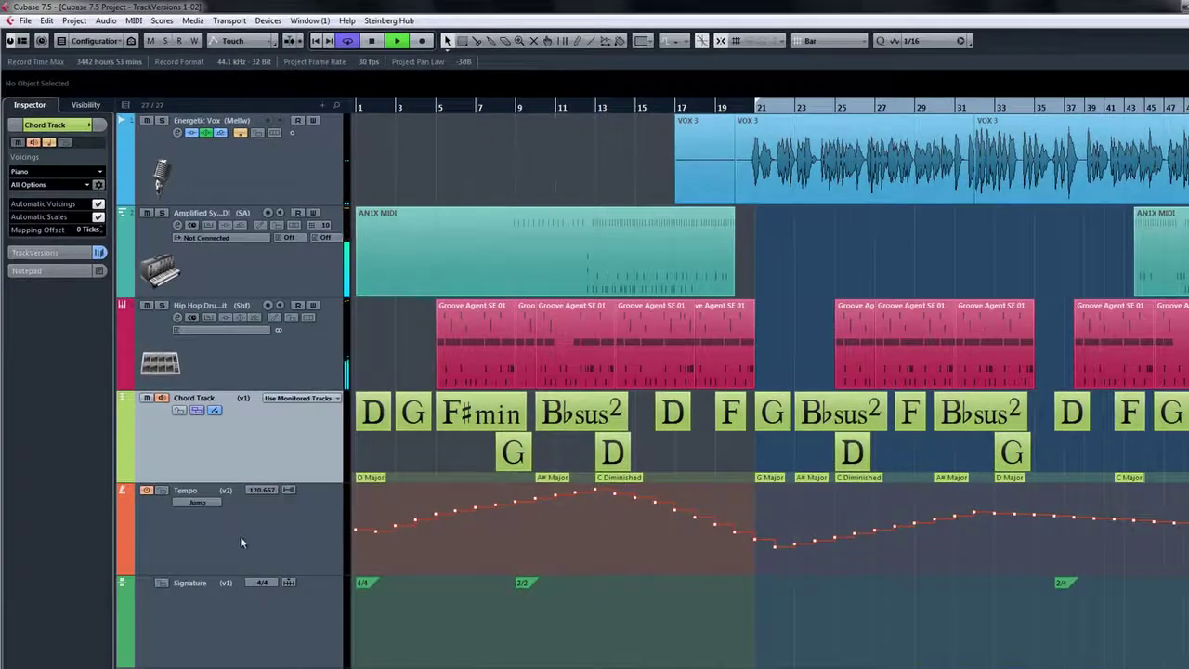
click(240, 543)
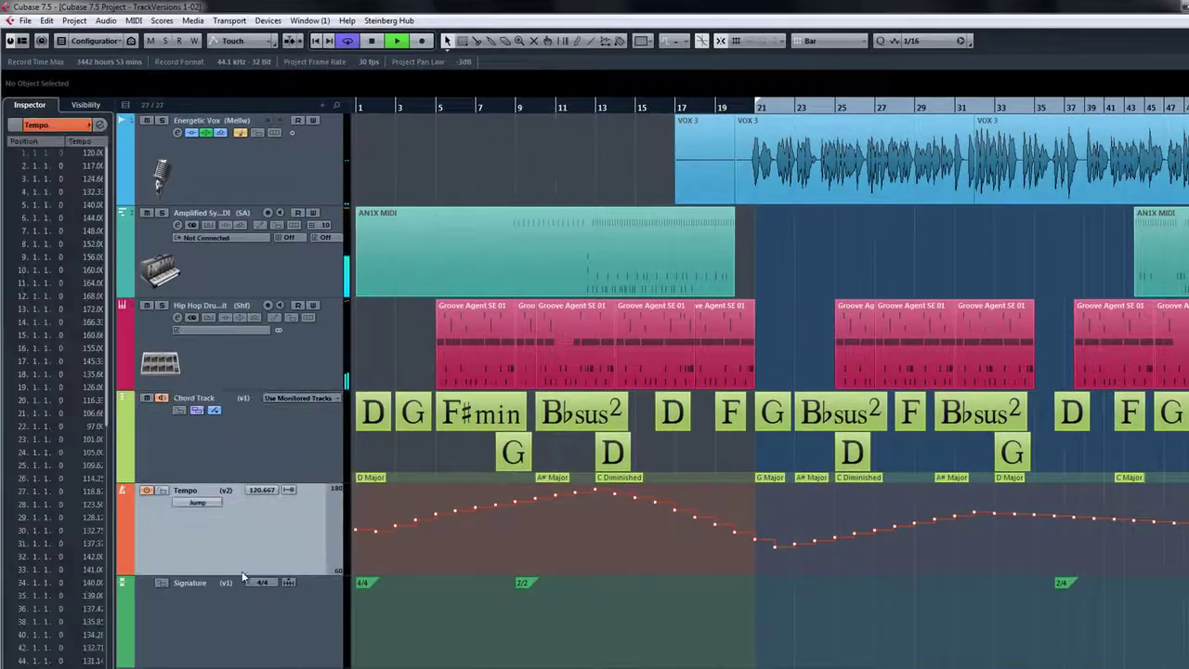
click(230, 624)
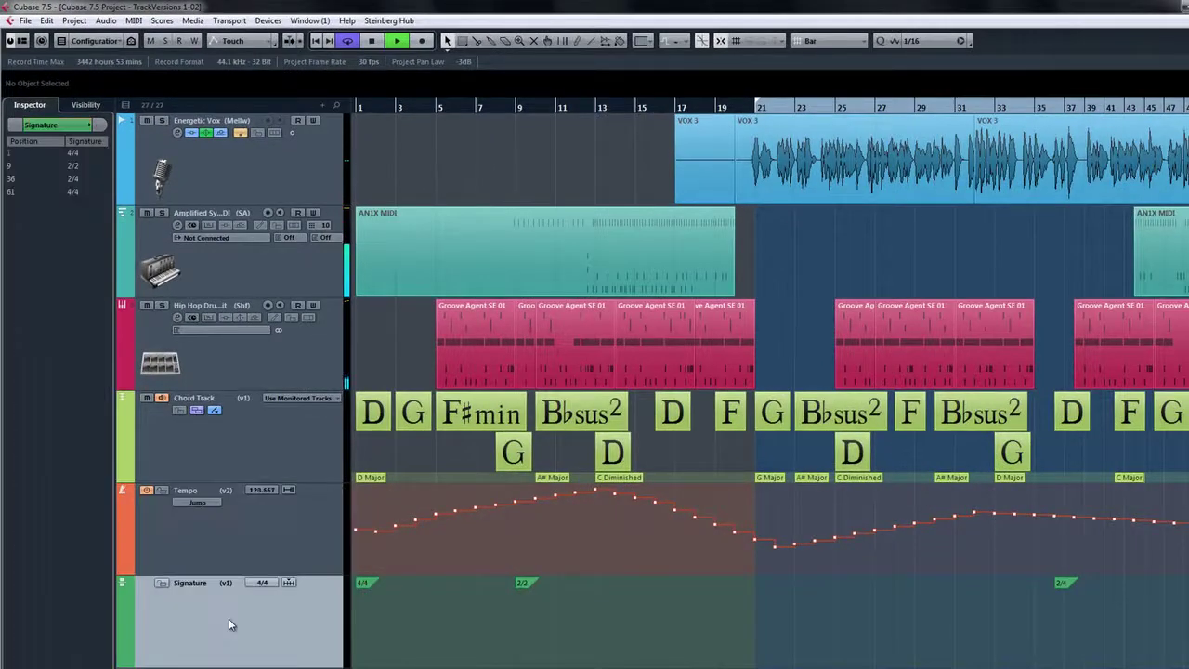
- Move Energetic Vox through Most Precise to Weak, and Amplified Synth to Alternate Edit
click(277, 178)
click(259, 125)
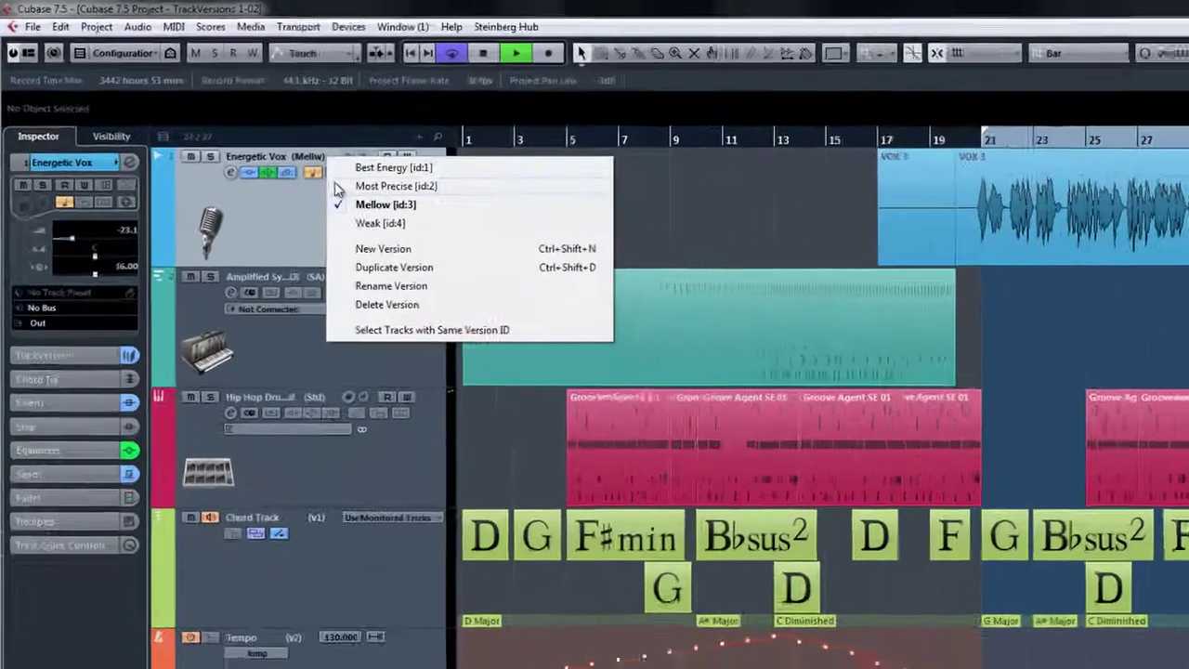
click(262, 141)
click(362, 175)
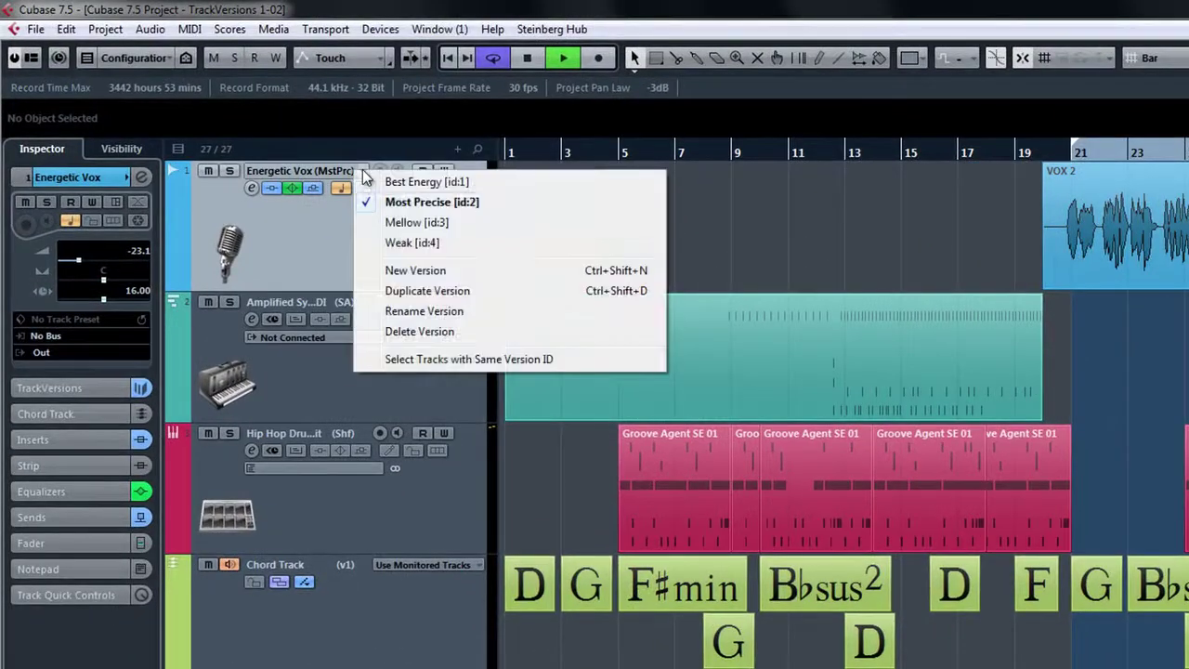
click(379, 240)
click(387, 392)
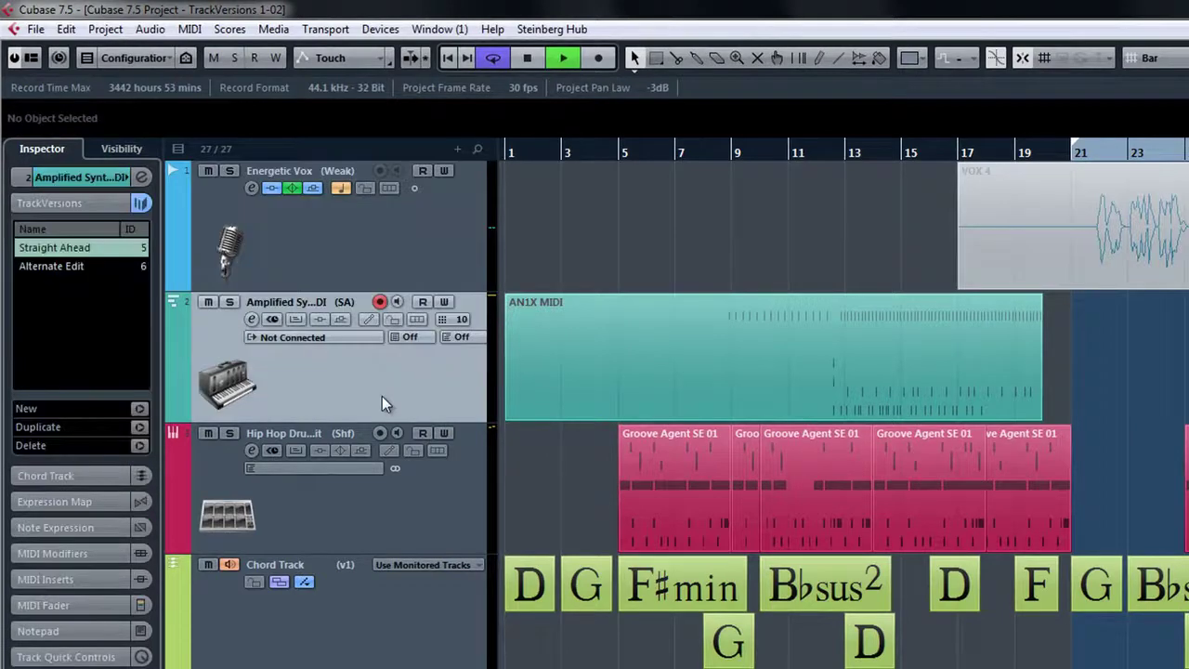
click(361, 304)
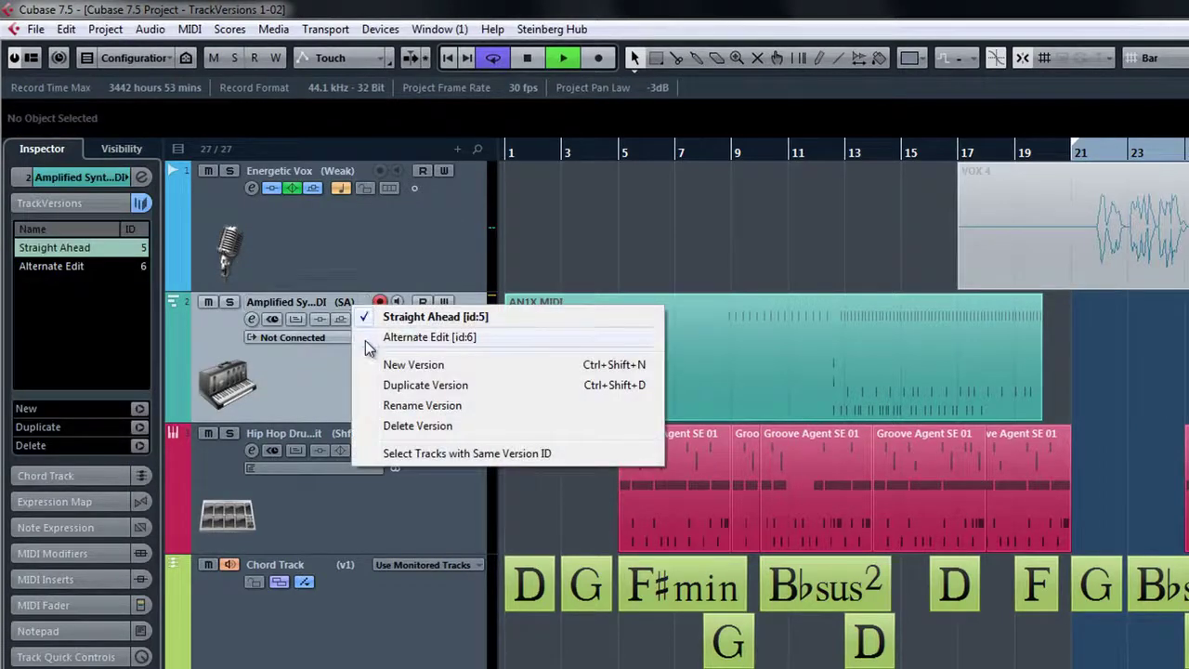
click(365, 339)
- Switch the Chord Track to Copy of v1, then add a new Bass version and return to v1
click(363, 561)
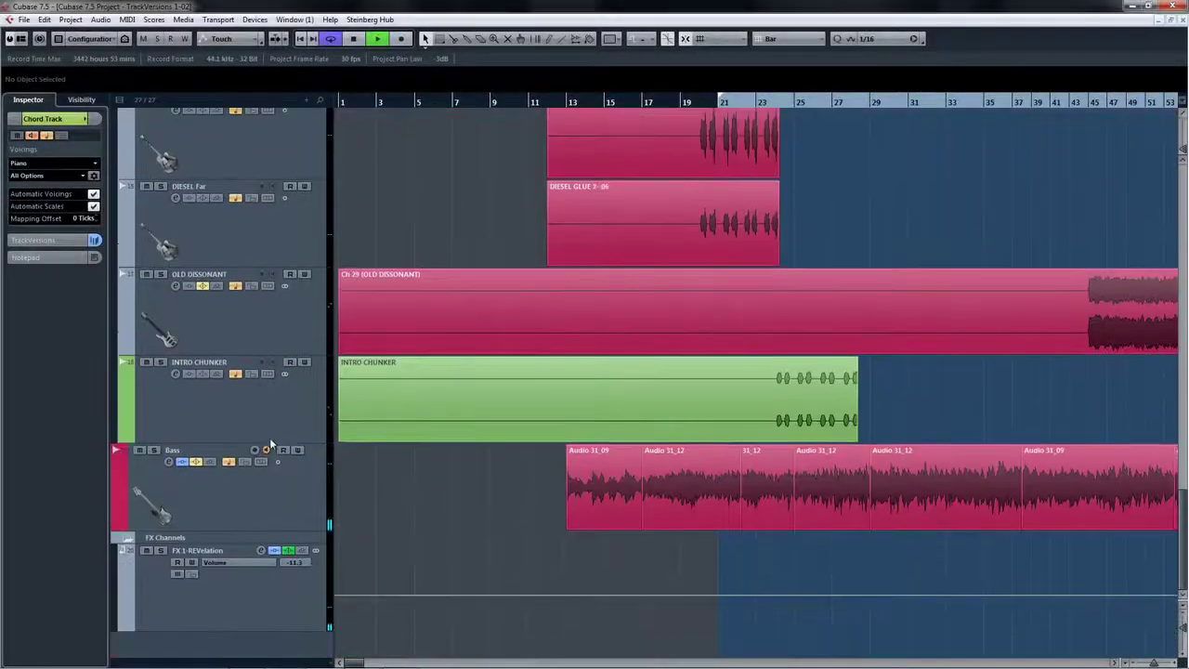
click(239, 497)
key(space)
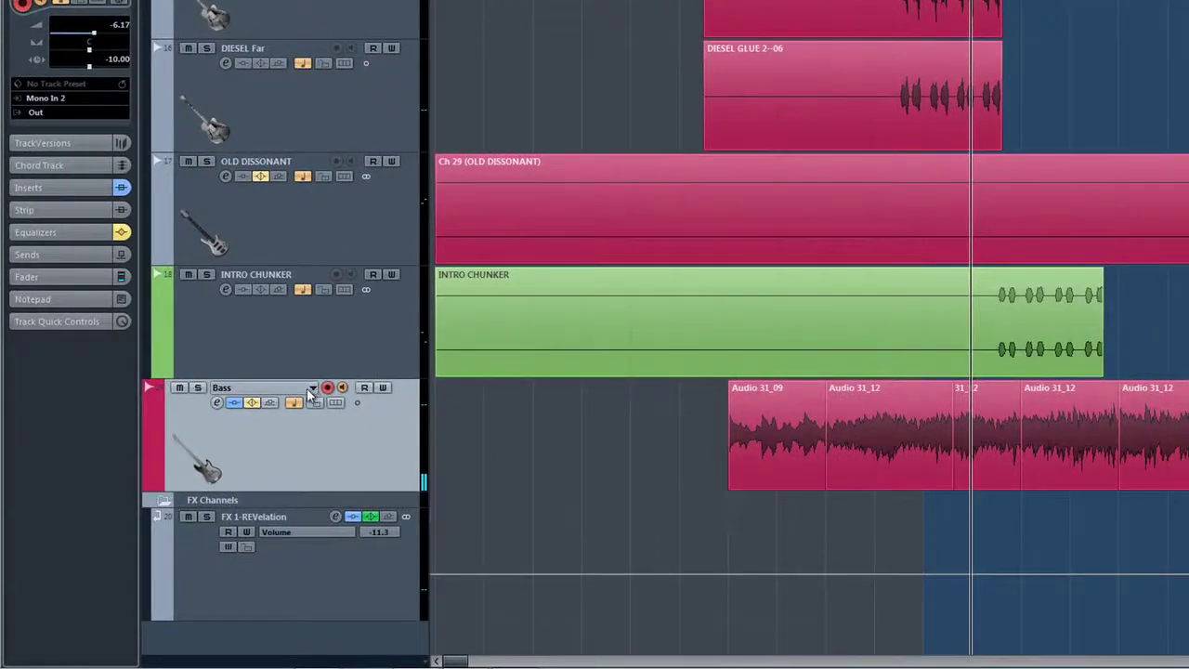
click(314, 390)
click(323, 395)
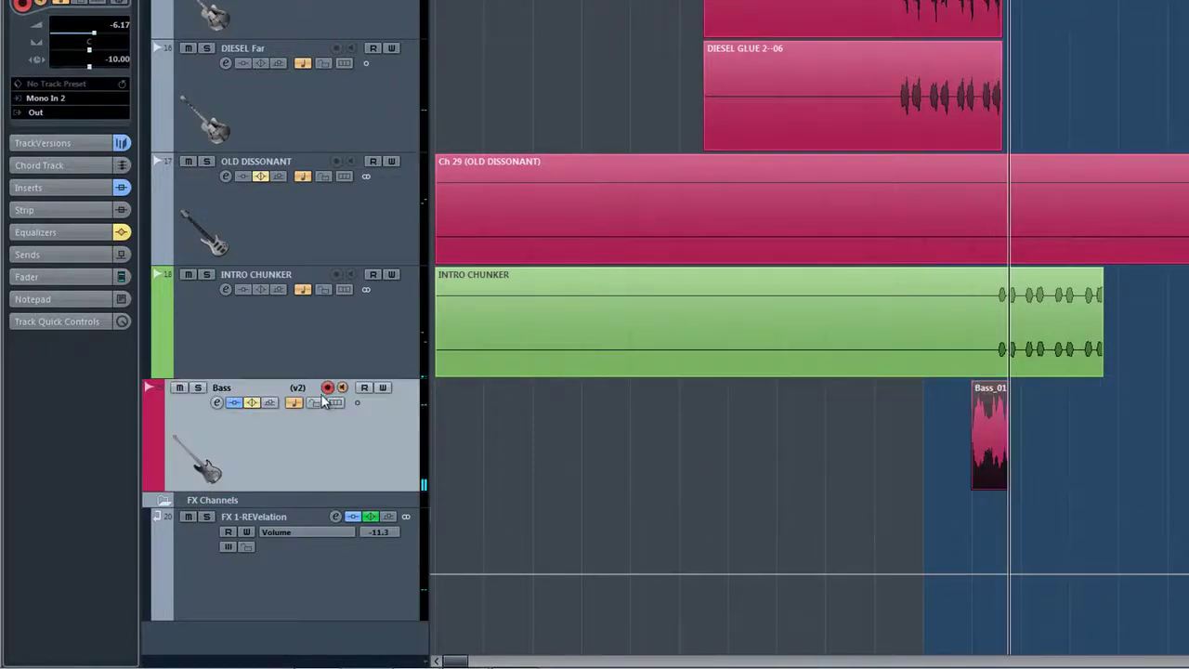
click(316, 395)
click(351, 398)
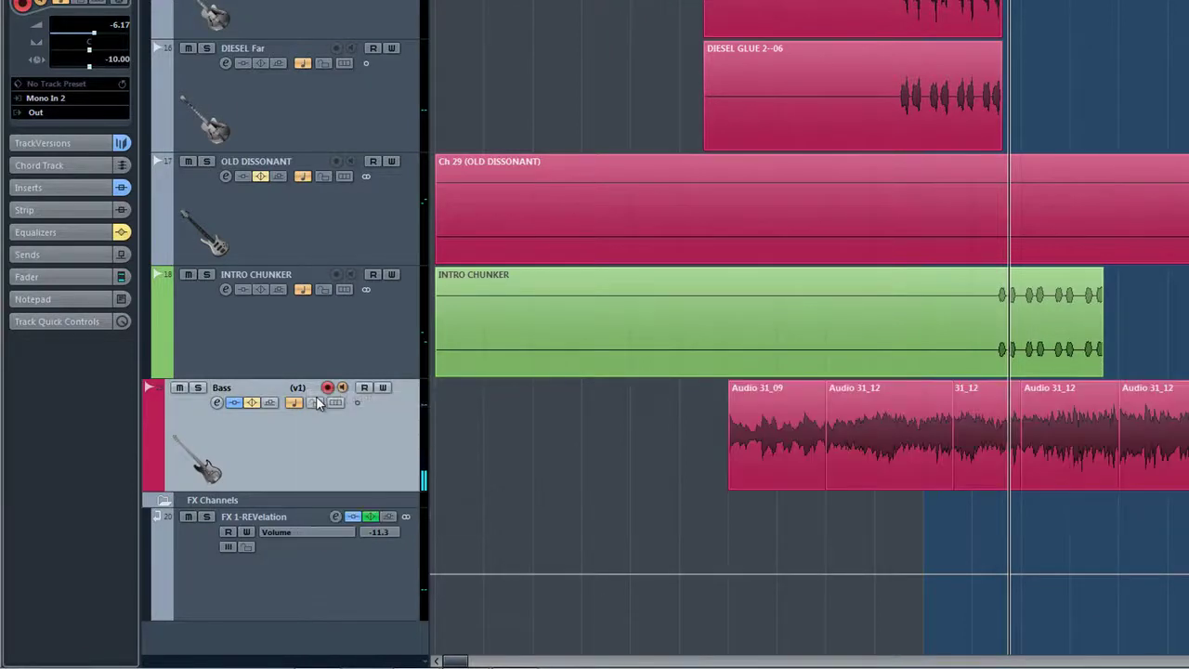
- Duplicate the Bass track's v1 version and name it 'Basic Bass'
click(314, 391)
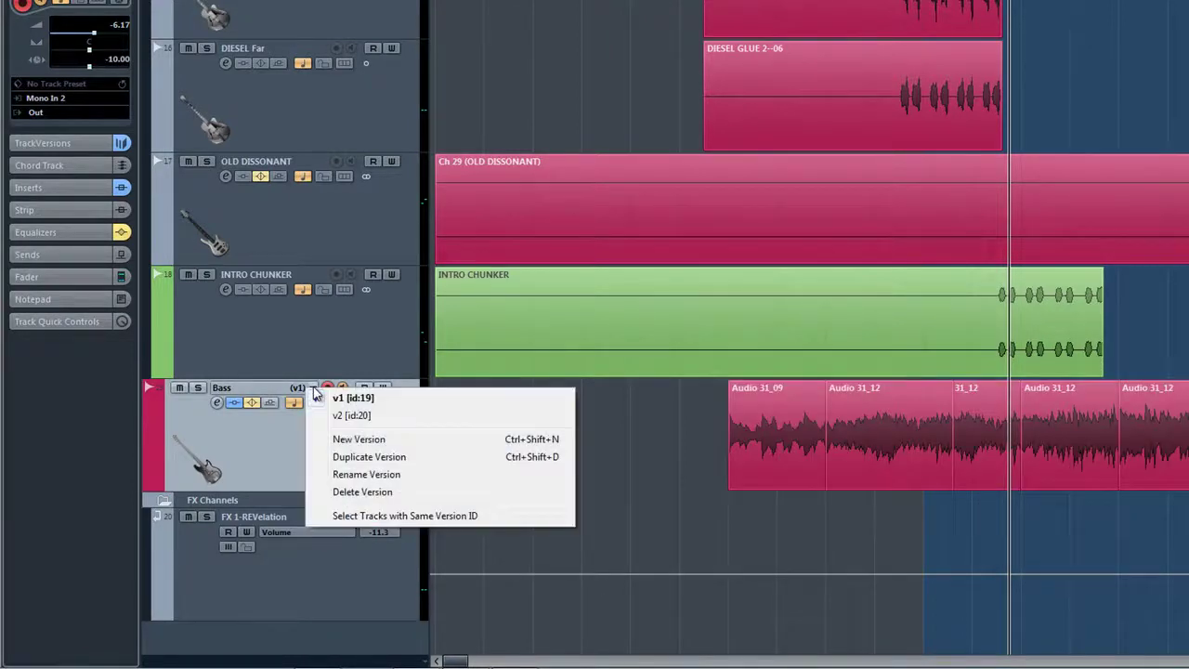
click(337, 456)
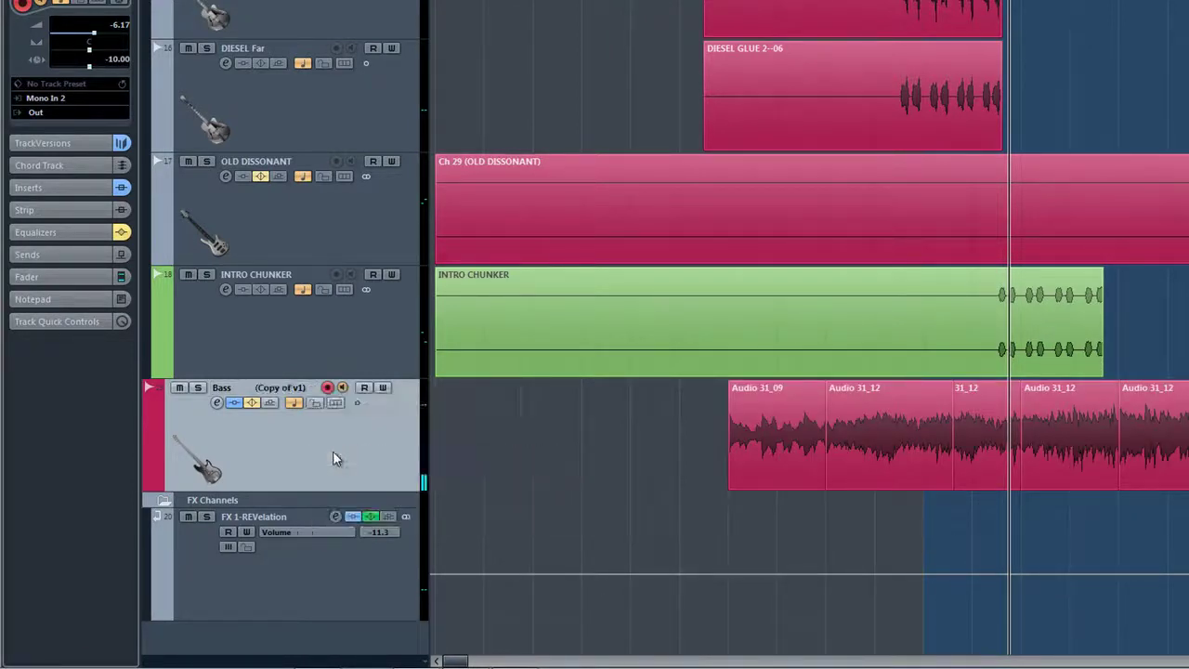
click(314, 390)
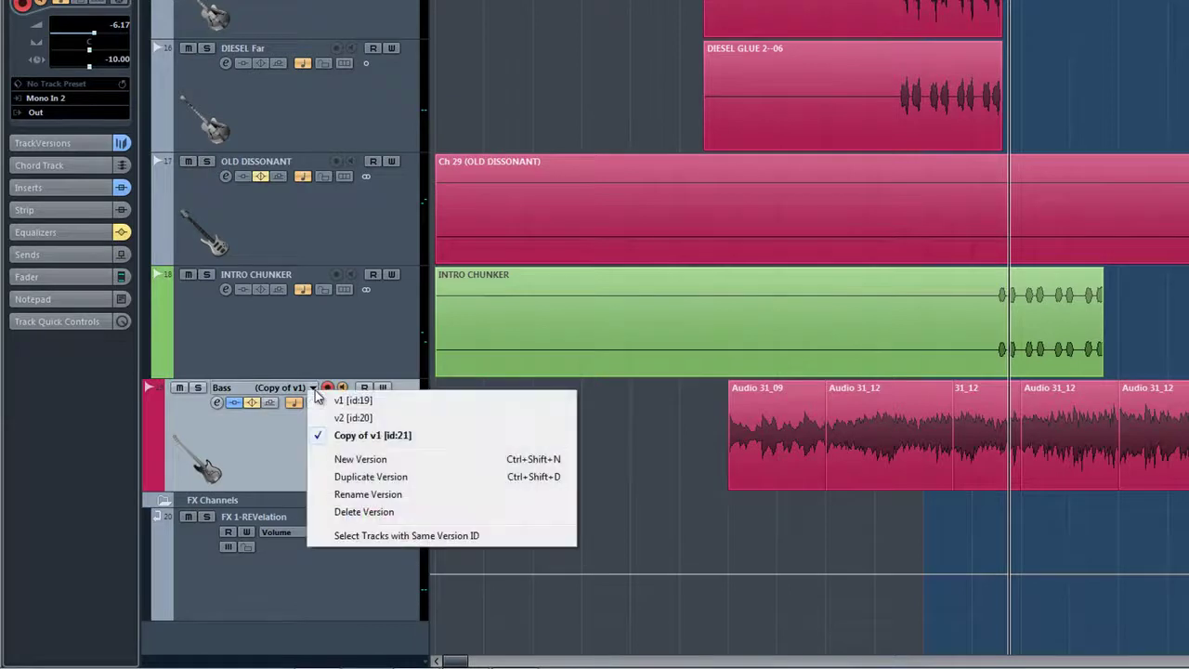
click(367, 494)
text(Bas)
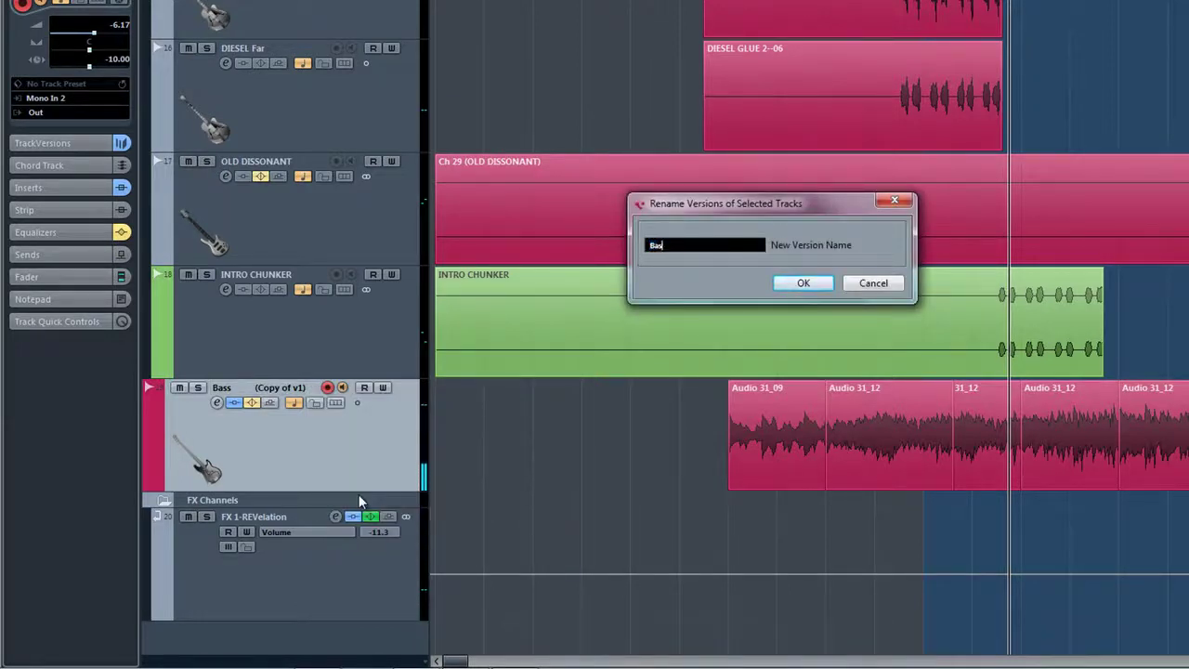
text(ic Bass)
key(Return)
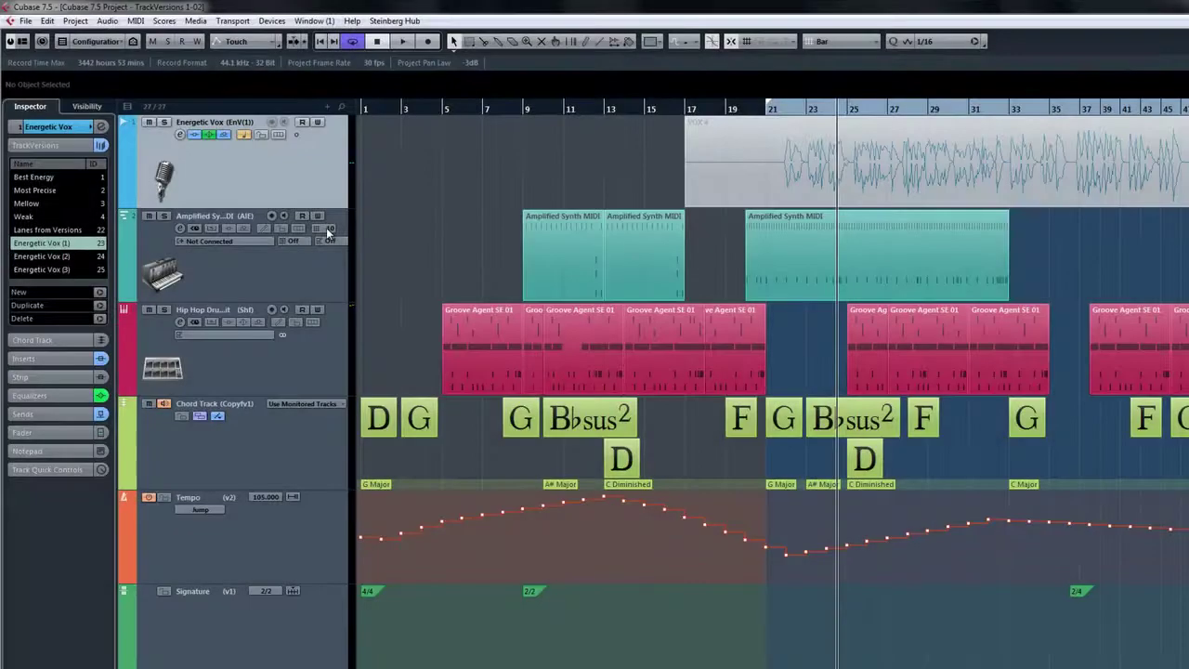
- Assign a common version ID to the selected tracks, including Amplified Synth
click(77, 21)
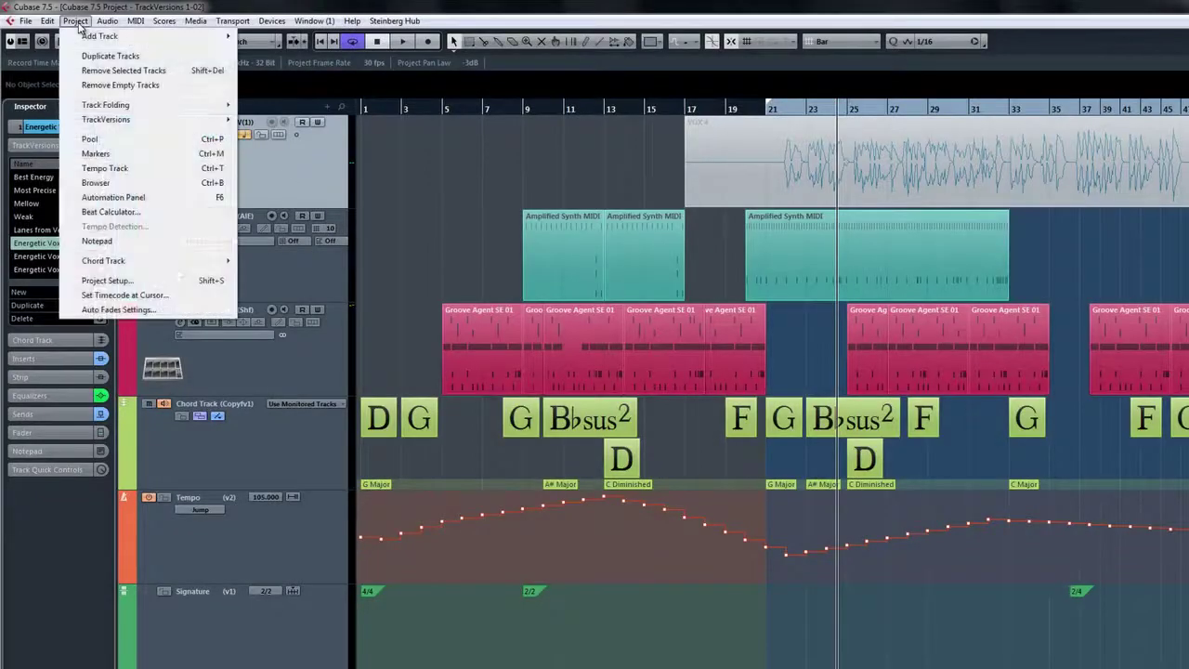
mouse_move(104, 124)
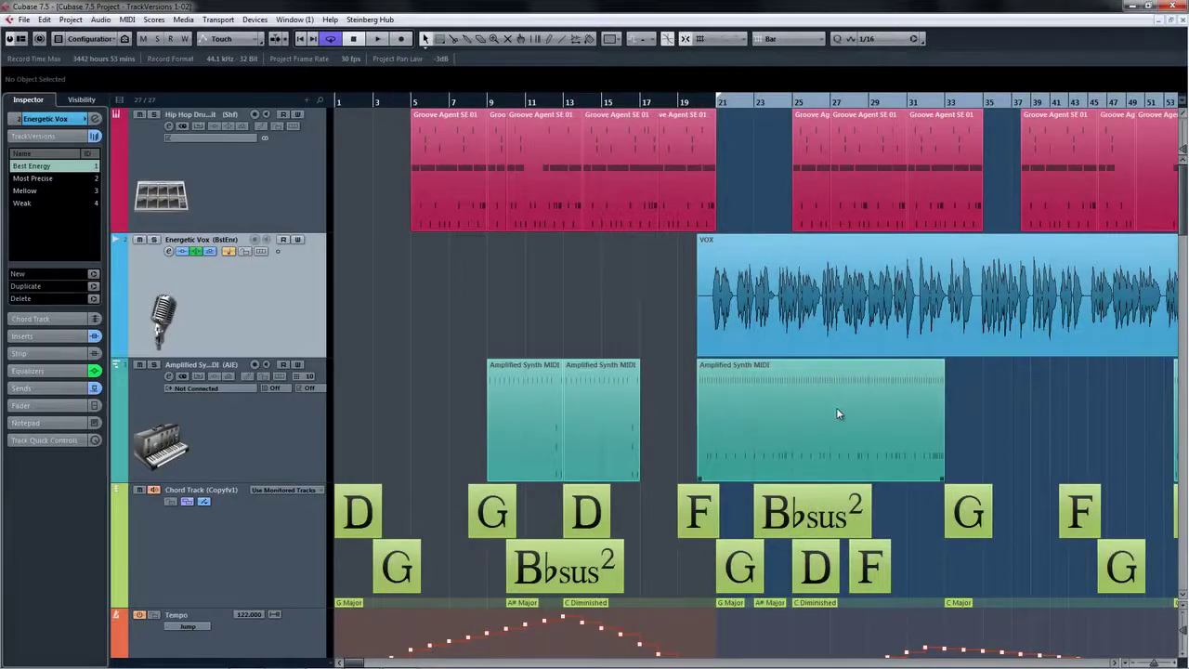
click(239, 427)
click(70, 19)
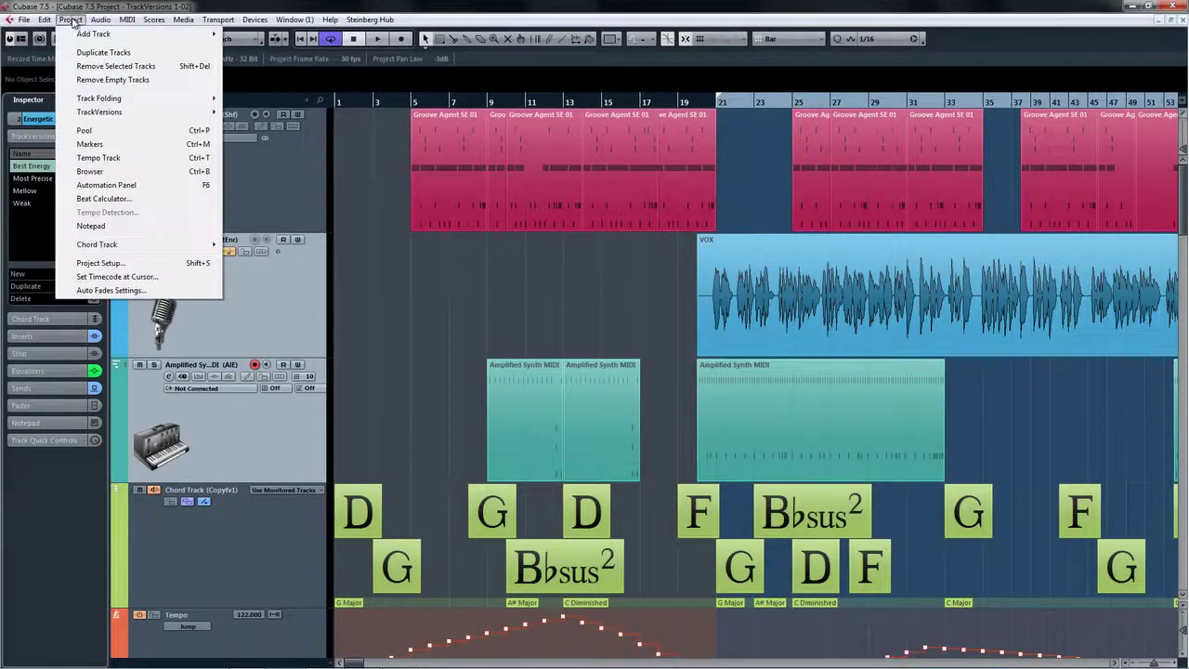
mouse_move(101, 112)
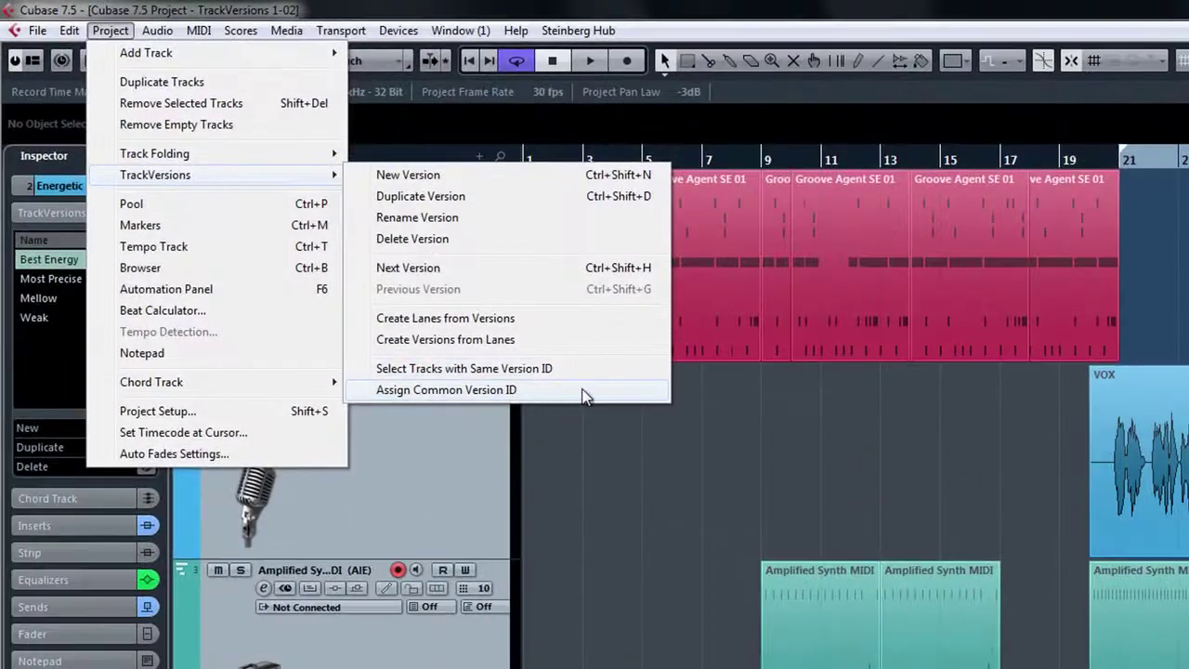
click(581, 385)
- Switch Energetic Vox to Most Precise, then back to Best Energy
click(380, 396)
click(381, 395)
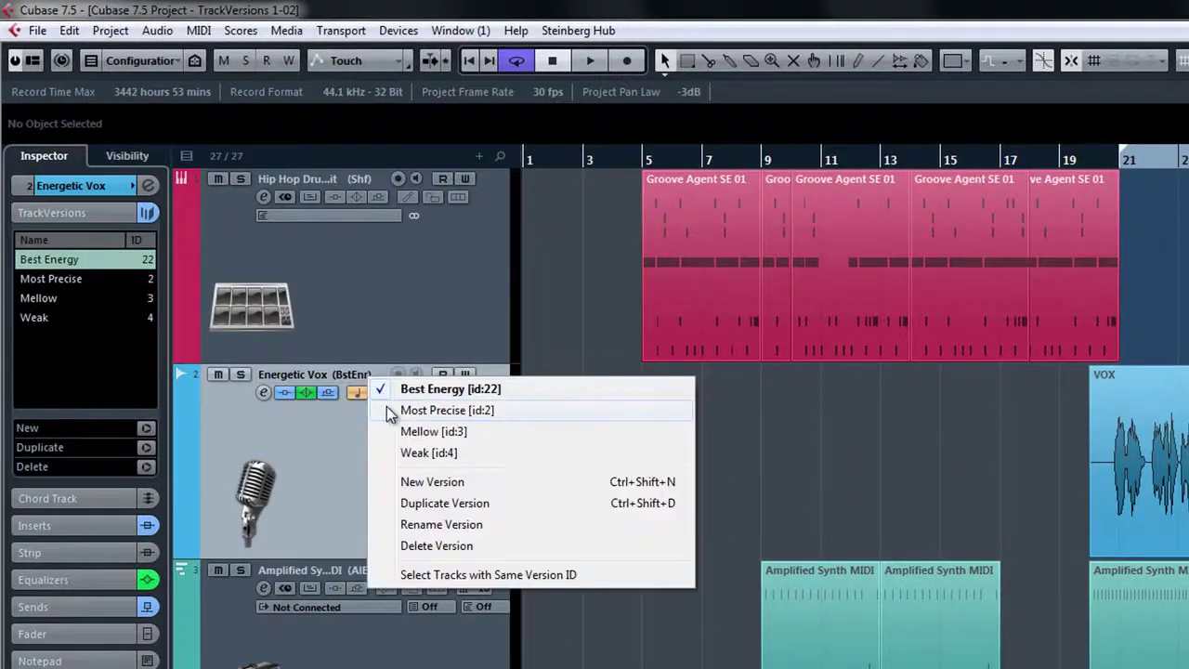
click(391, 410)
click(385, 395)
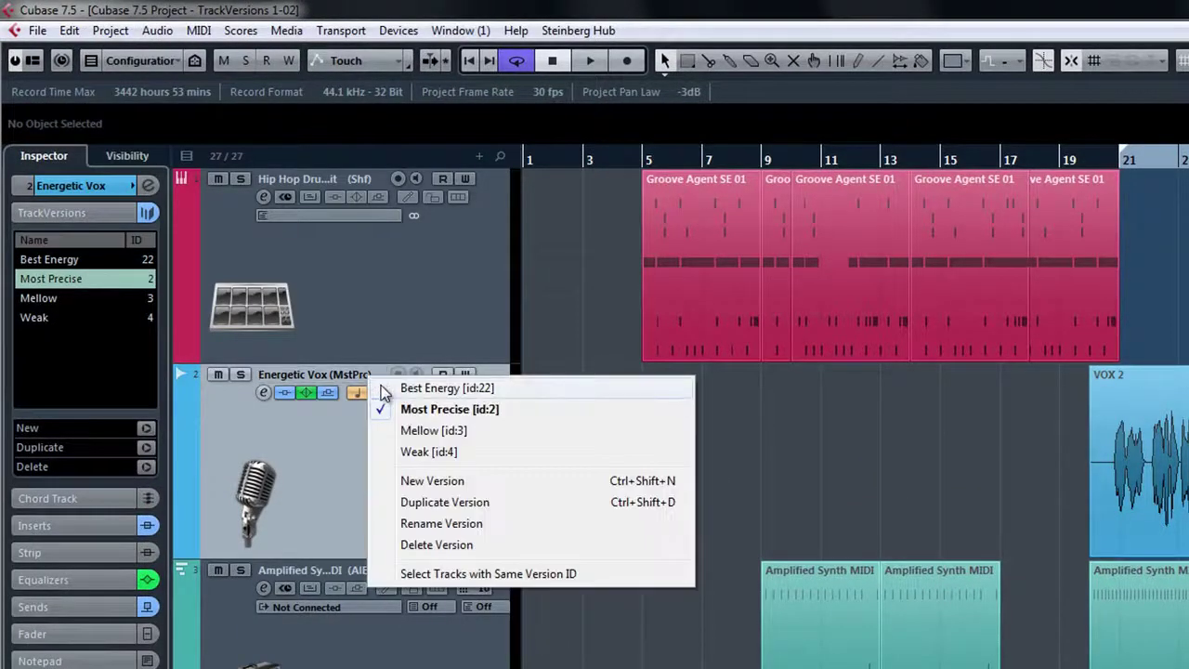
click(386, 389)
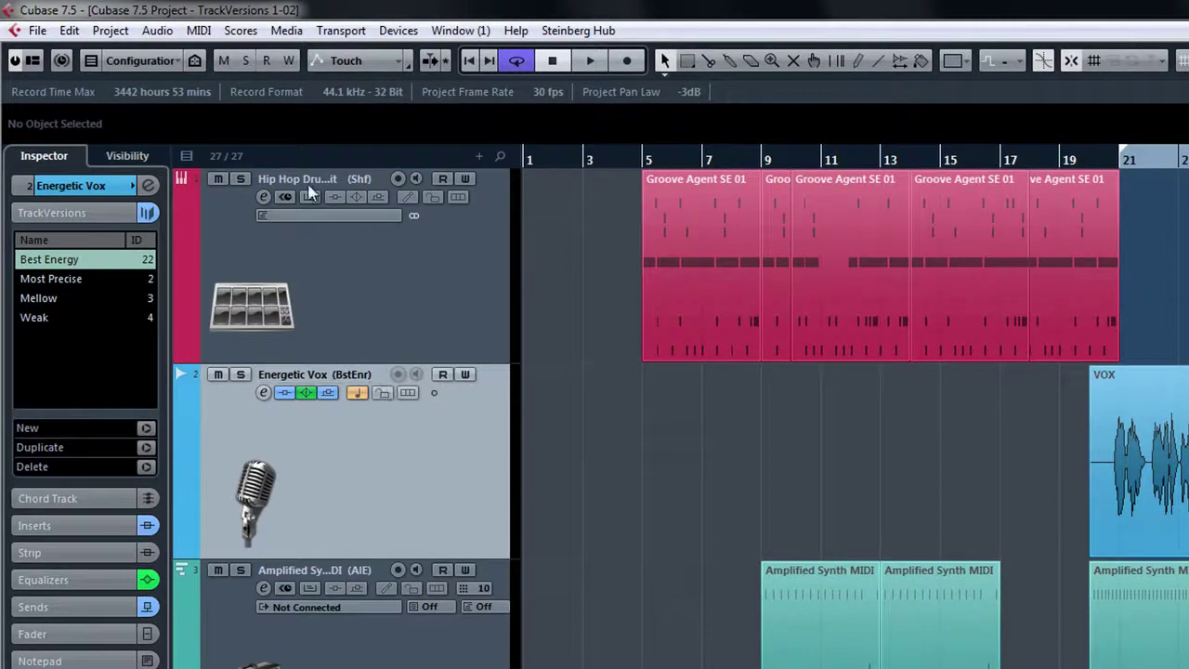
- Select all tracks sharing the same version ID via Project > TrackVersions
click(110, 33)
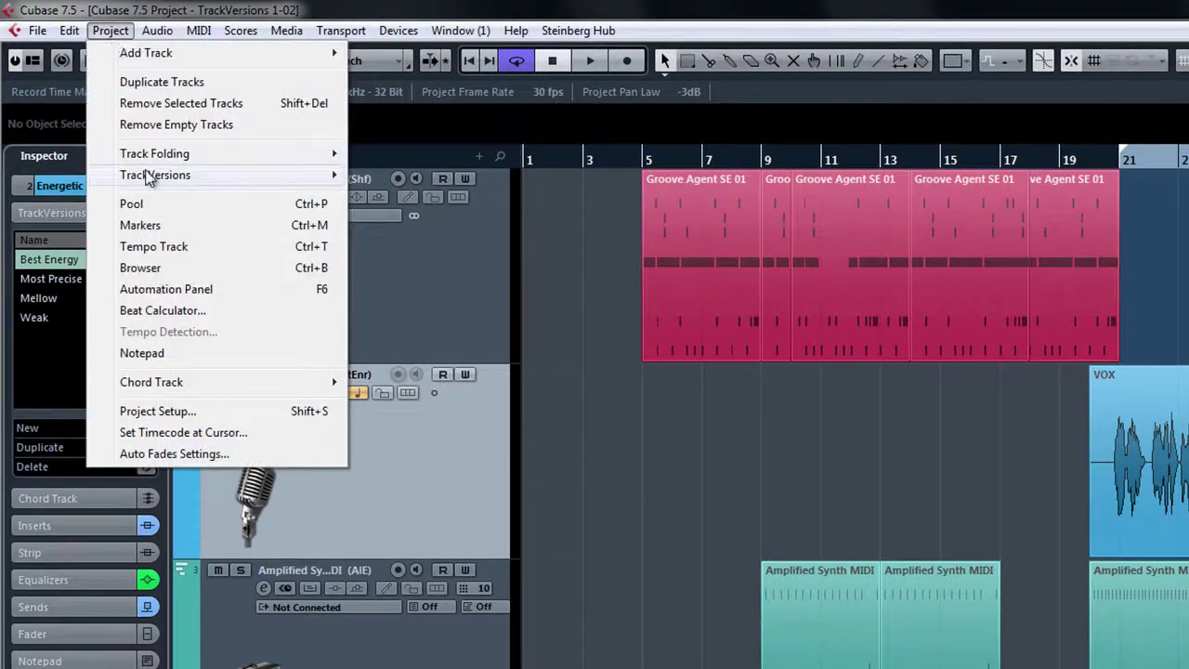
mouse_move(152, 177)
click(499, 370)
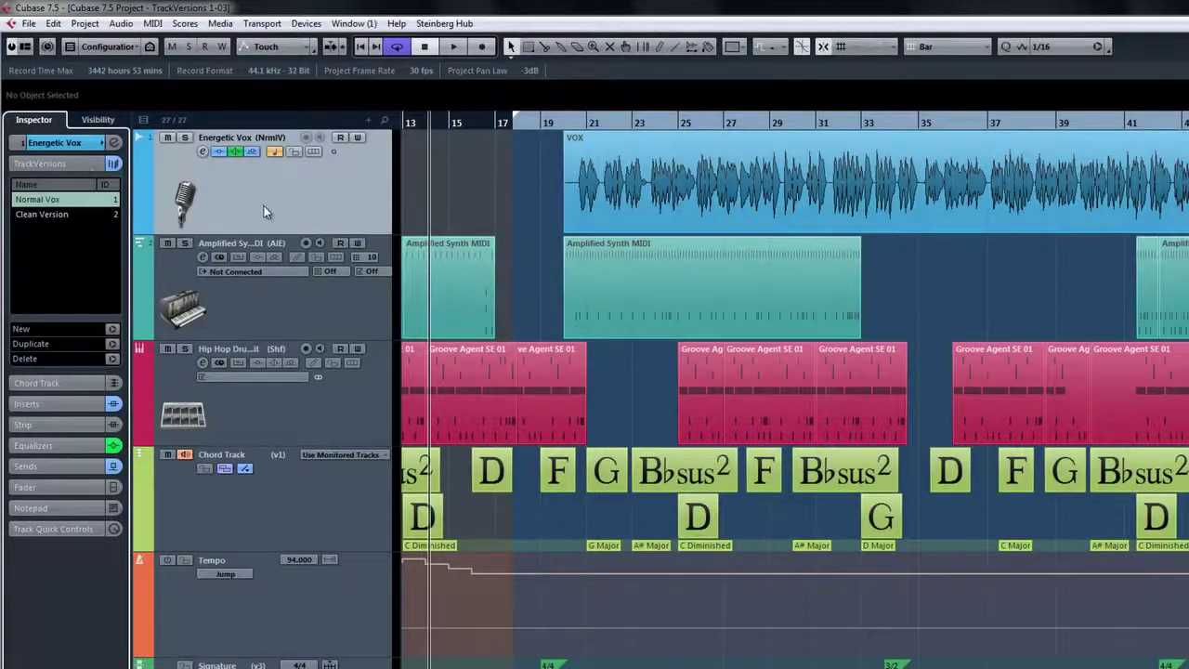
- Set Amplified Synth to Straight Ahead, Hip Hop Drum to Basic, Chord Track to Copy of v1, and check the Tempo and Signature tracks
click(289, 243)
click(320, 250)
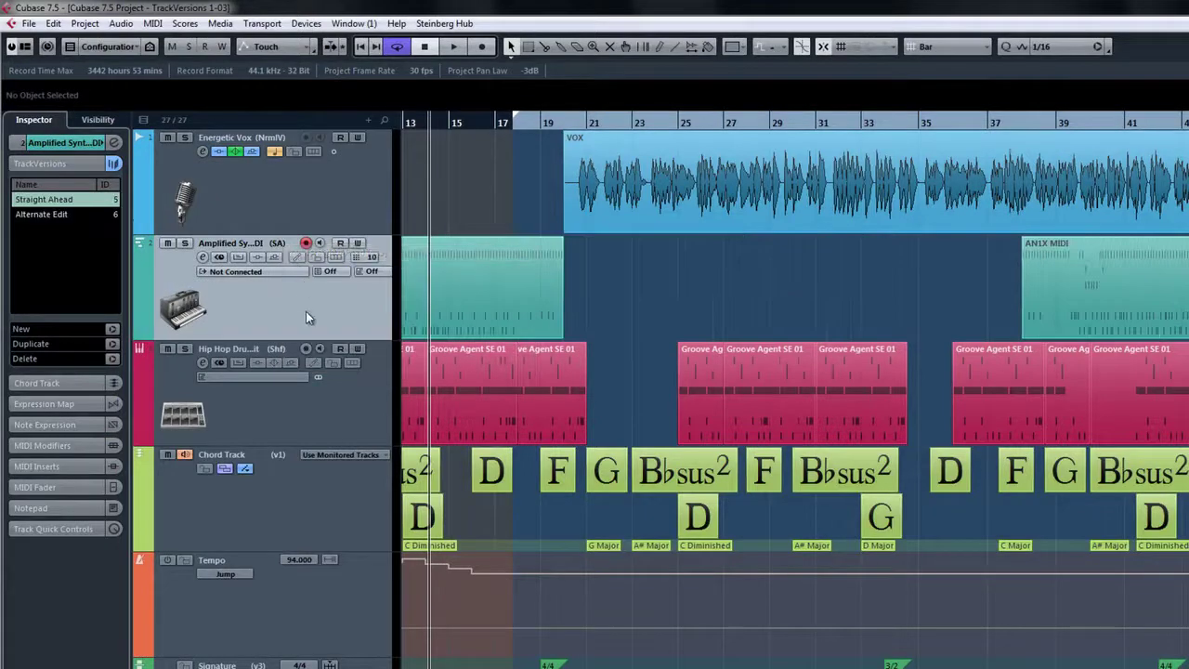
click(299, 353)
click(303, 360)
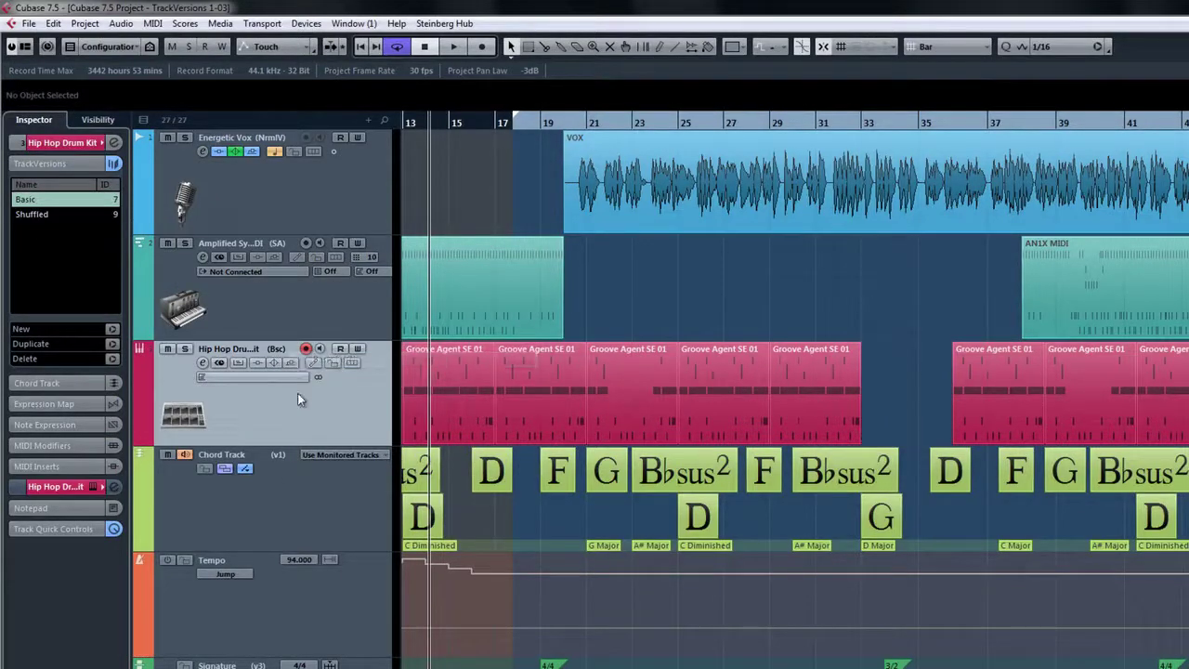
click(289, 456)
click(297, 479)
click(299, 598)
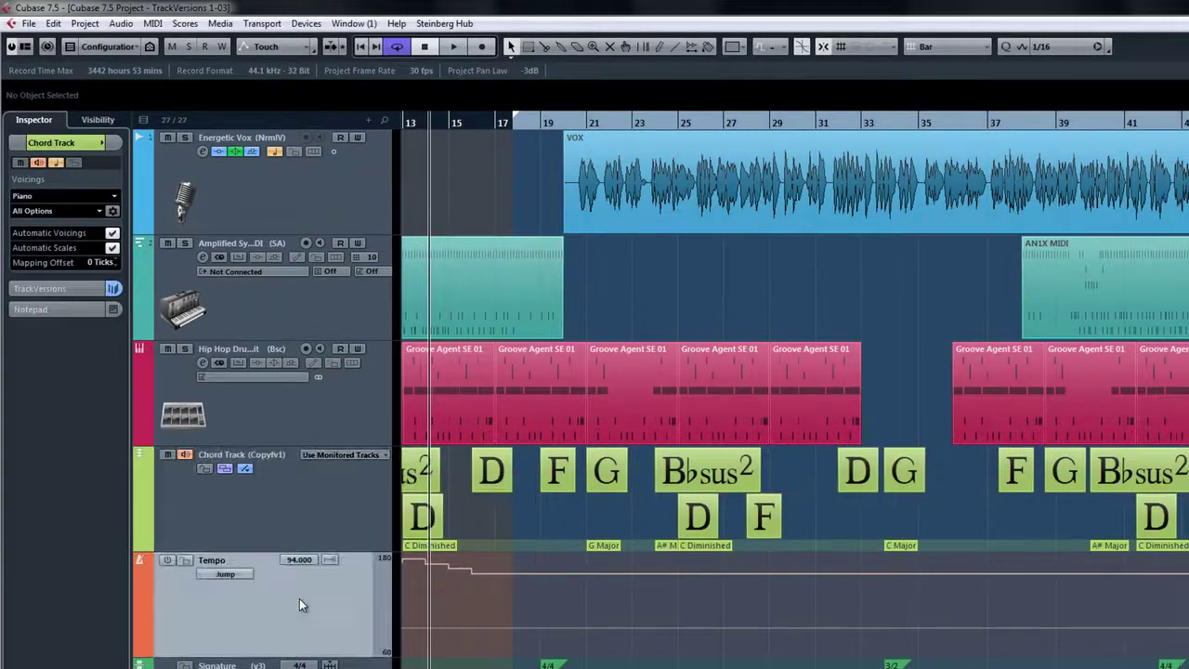
click(255, 625)
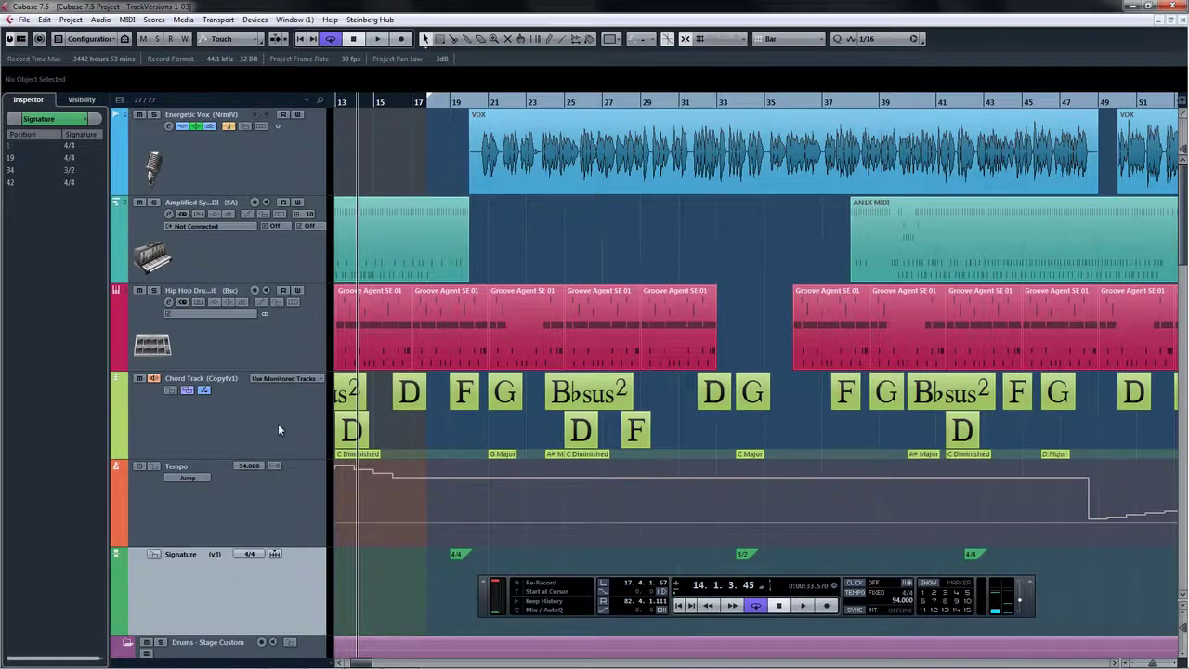
- Return the Chord Track to v1, set Amplified Synth to Alternate Edit, and toggle the vocal between Clean Version and Normal Vox
click(244, 378)
click(256, 388)
click(244, 202)
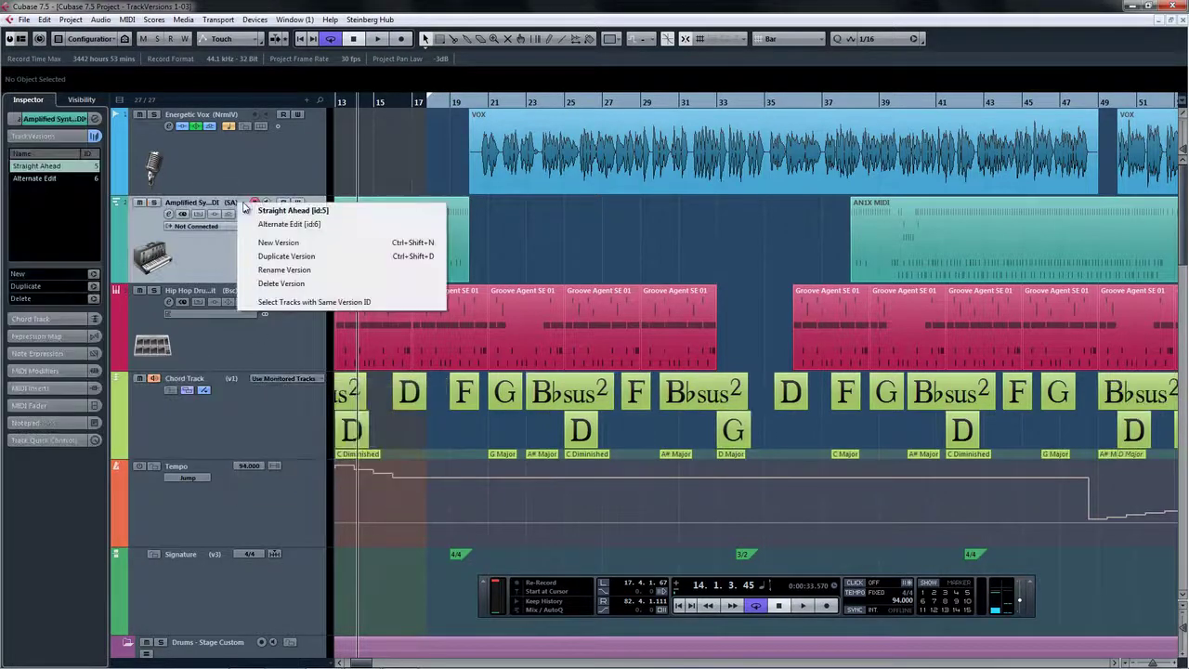
click(247, 223)
click(232, 164)
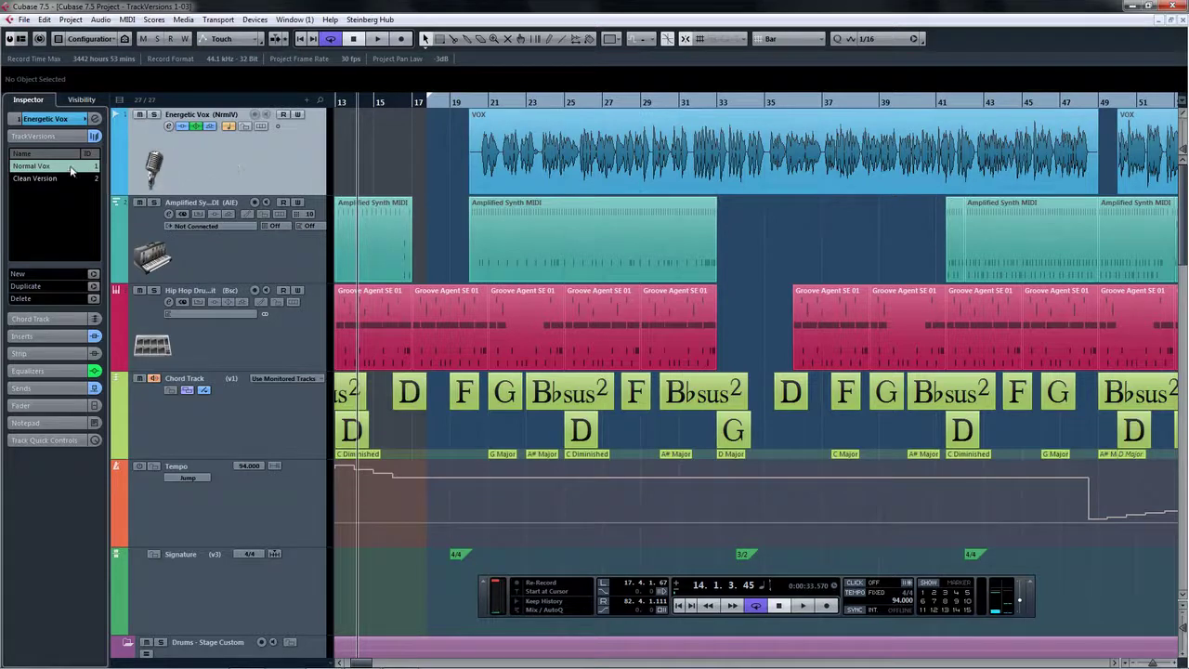
click(37, 178)
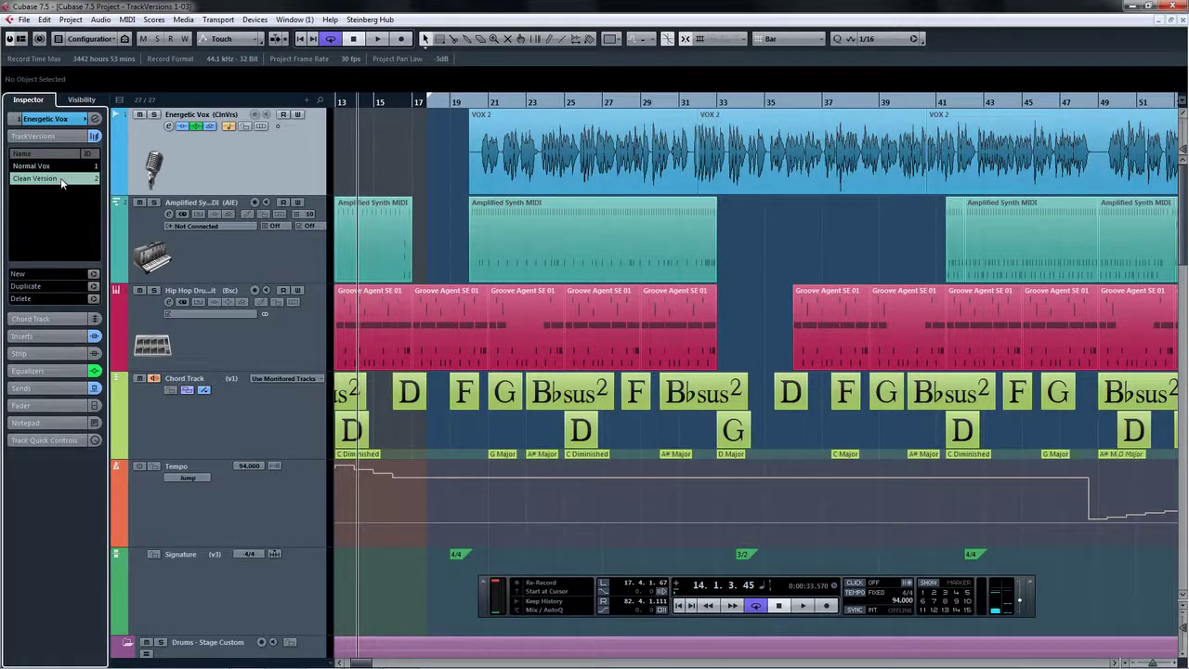
click(32, 165)
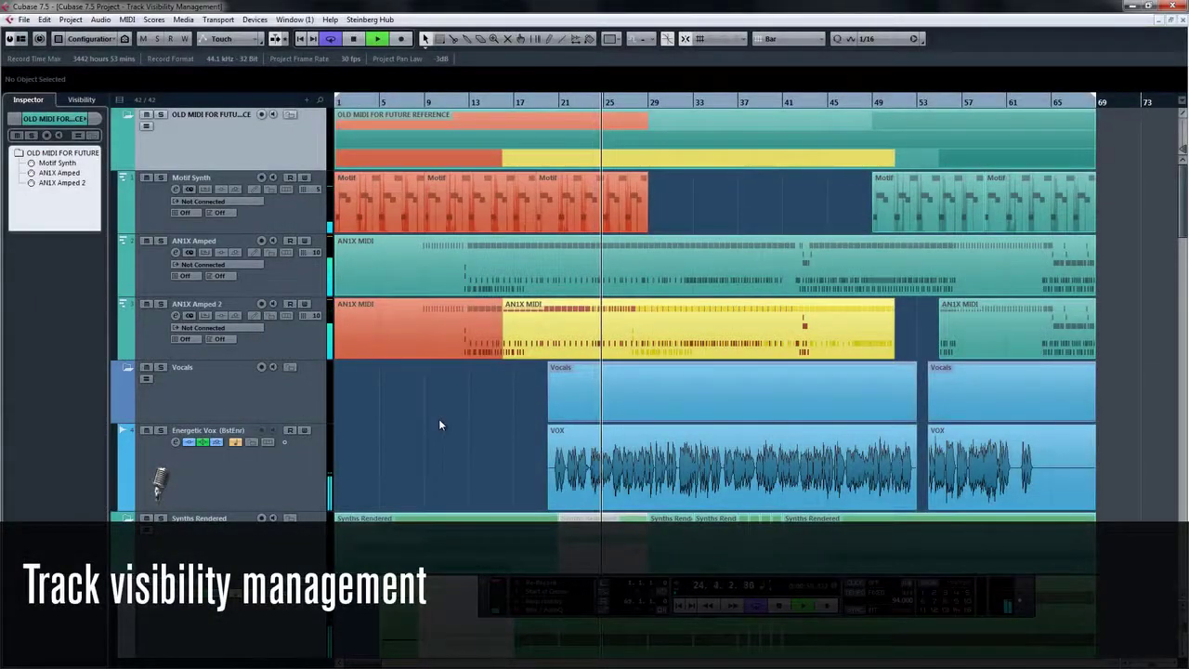
- Stop playback, select the Motif Synth, AN1X Amped and AN1X Amped 2 tracks, and show the Visibility list
key(space)
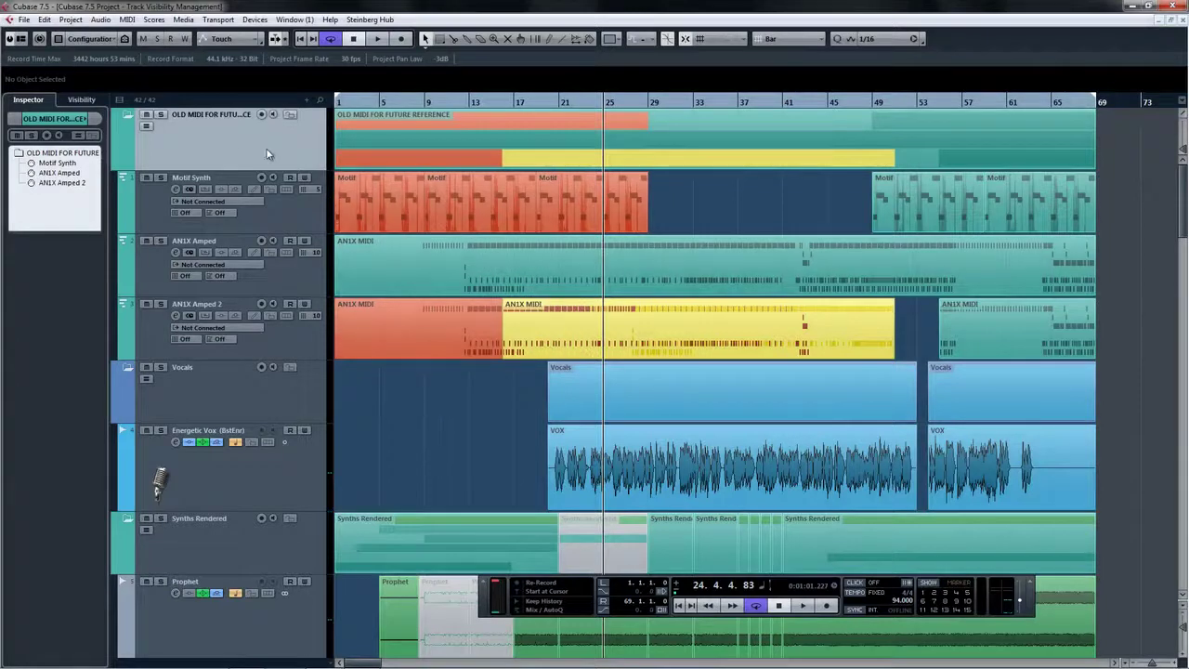
click(249, 212)
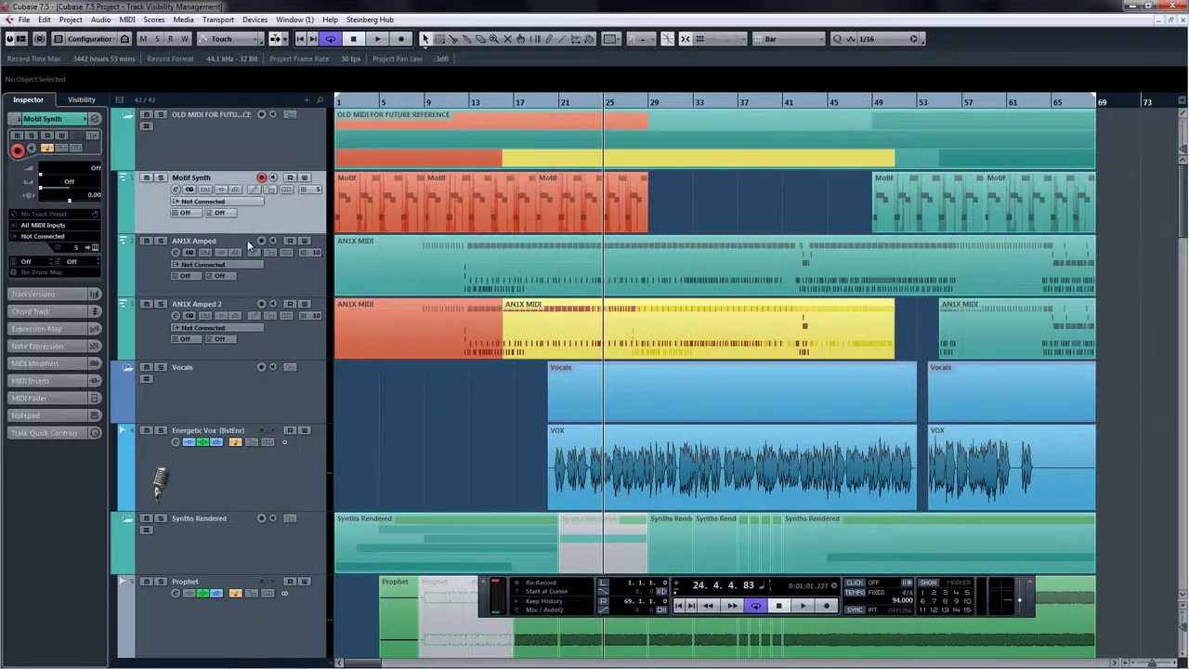
click(239, 290)
click(223, 344)
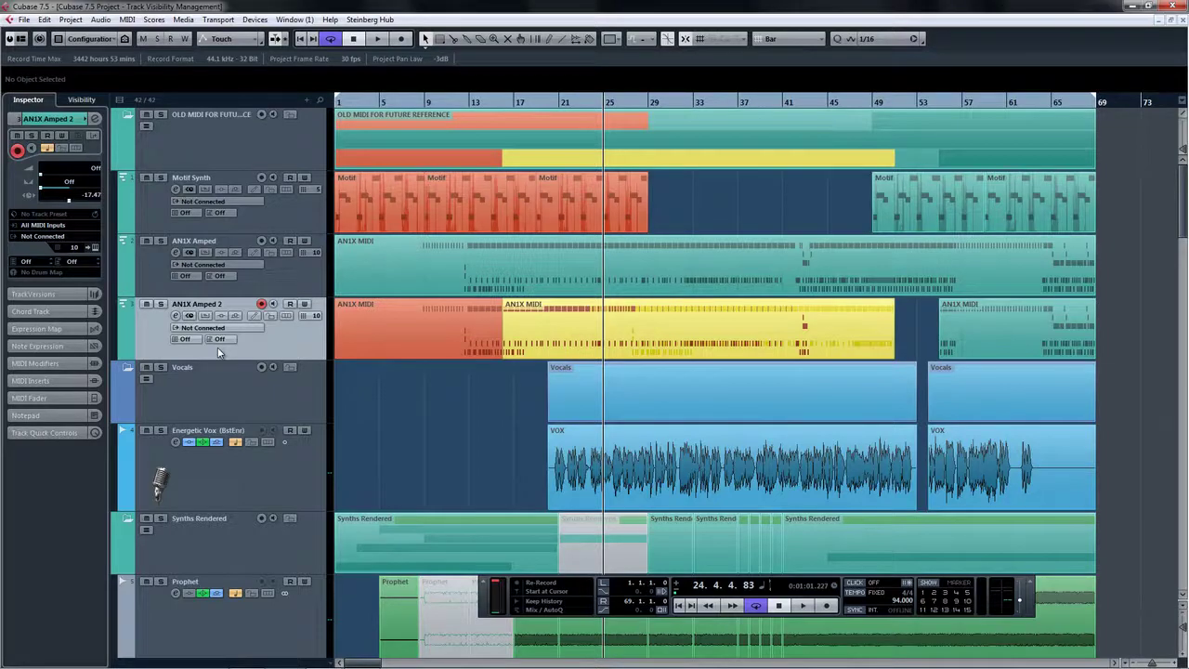
click(97, 102)
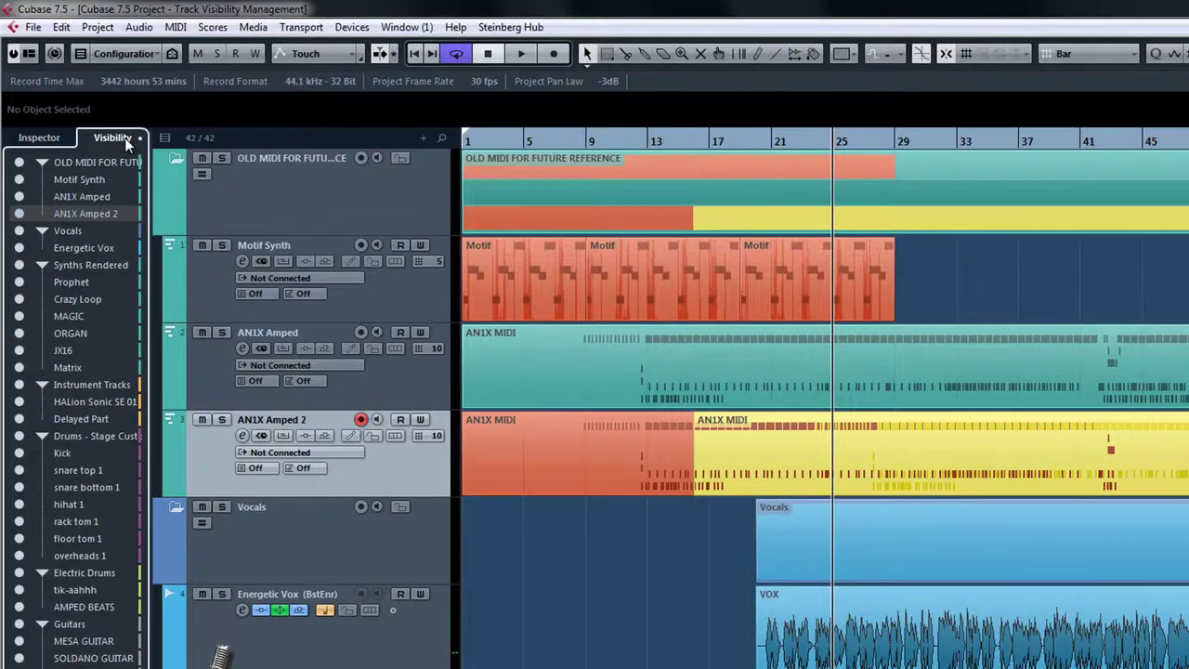
- Hide and re-show the three synth tracks, then hide and collapse the OLD MIDI folder
click(19, 179)
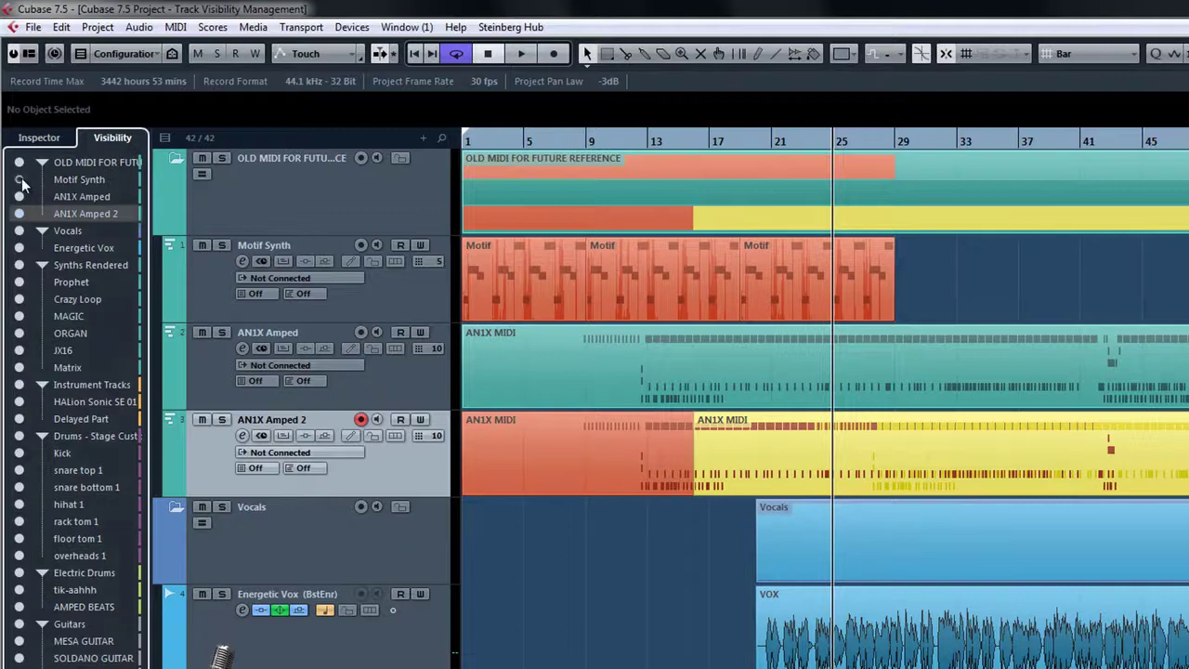
click(19, 196)
click(18, 213)
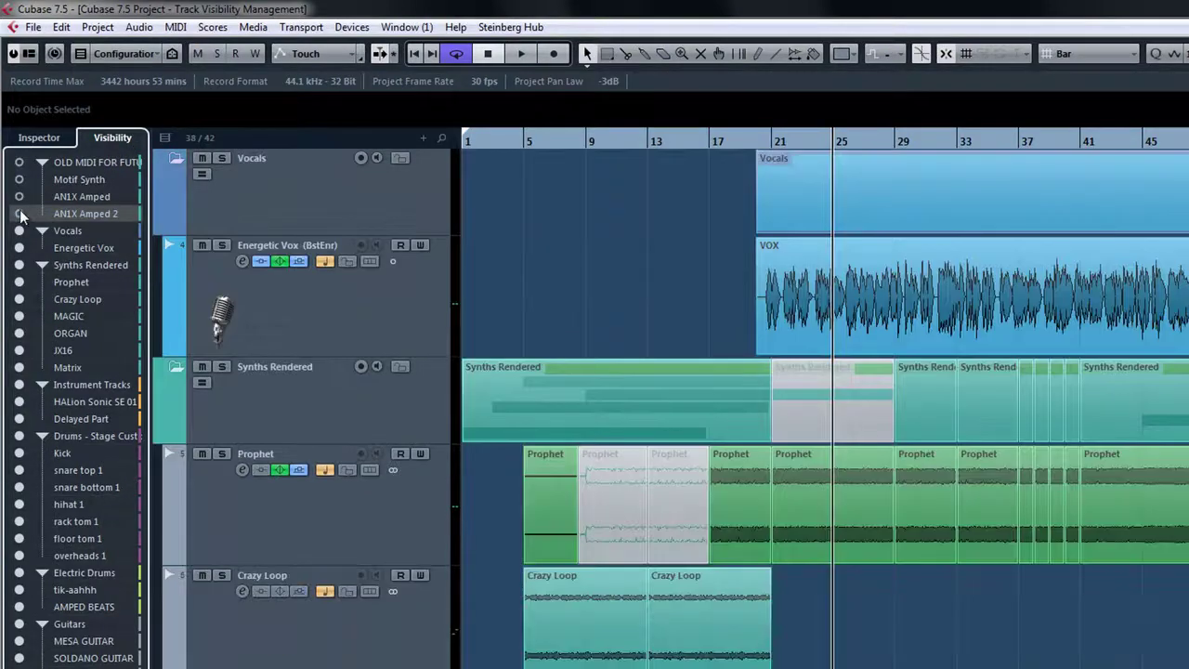
click(19, 213)
click(19, 196)
click(19, 179)
click(19, 162)
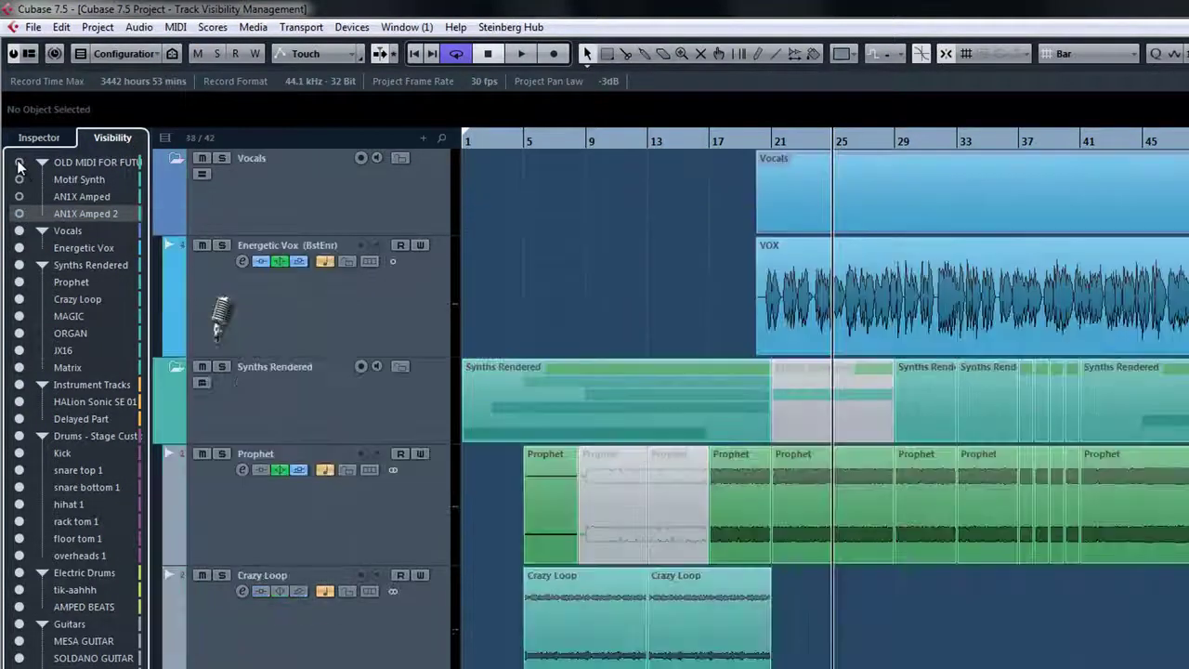
click(42, 162)
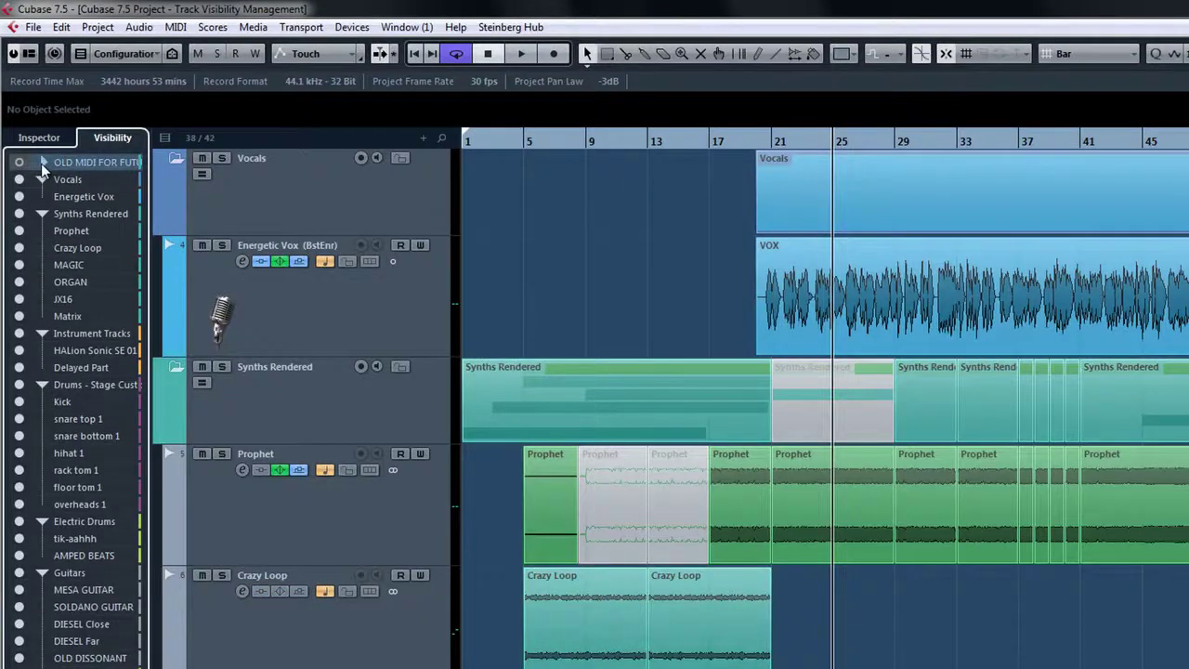
- Hide the Crazy Loop, MAGIC, ORGAN and JX16 tracks
click(77, 247)
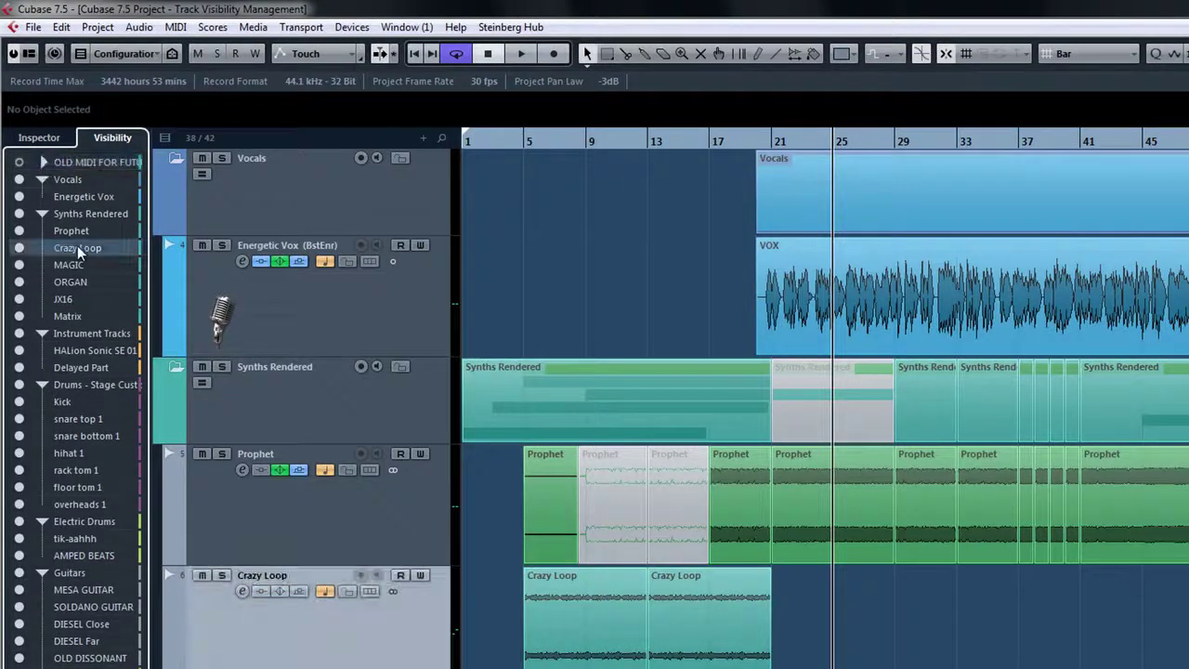
ctrl+click(77, 263)
ctrl+click(78, 284)
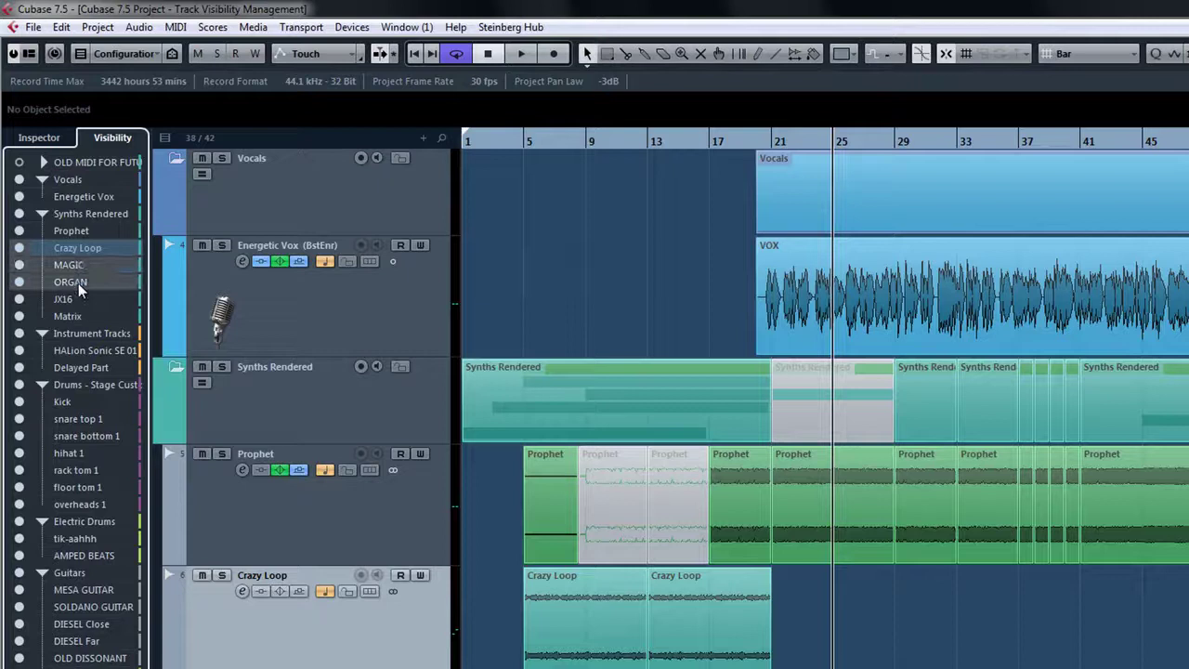
click(20, 283)
click(21, 300)
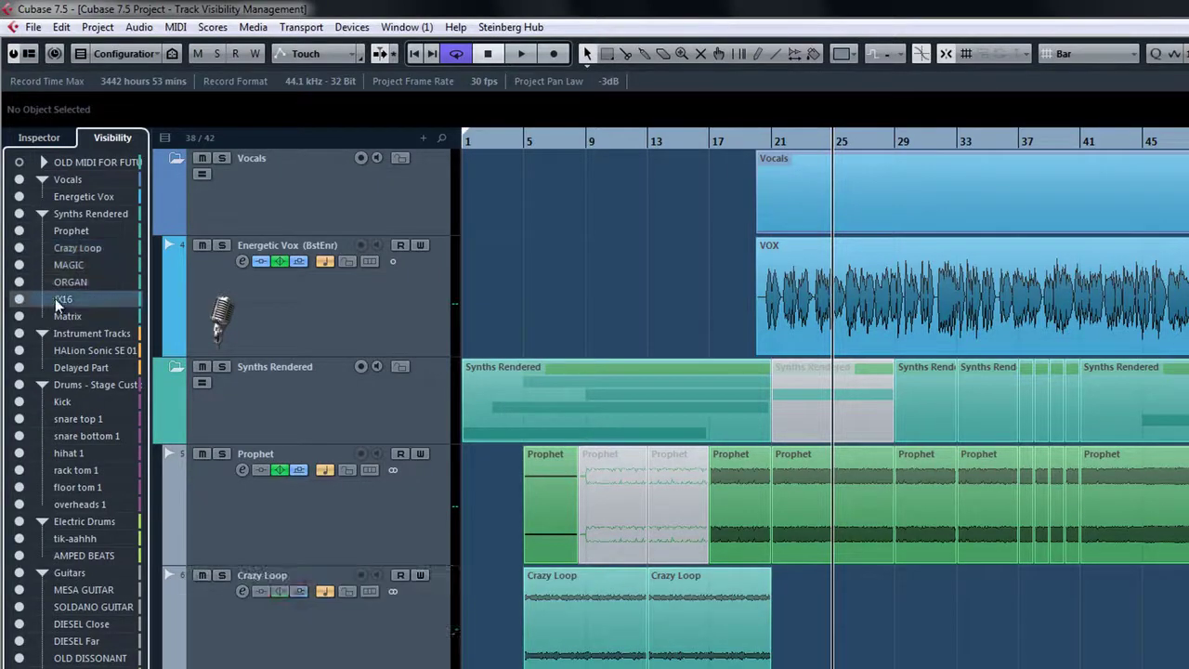
alt+click(21, 299)
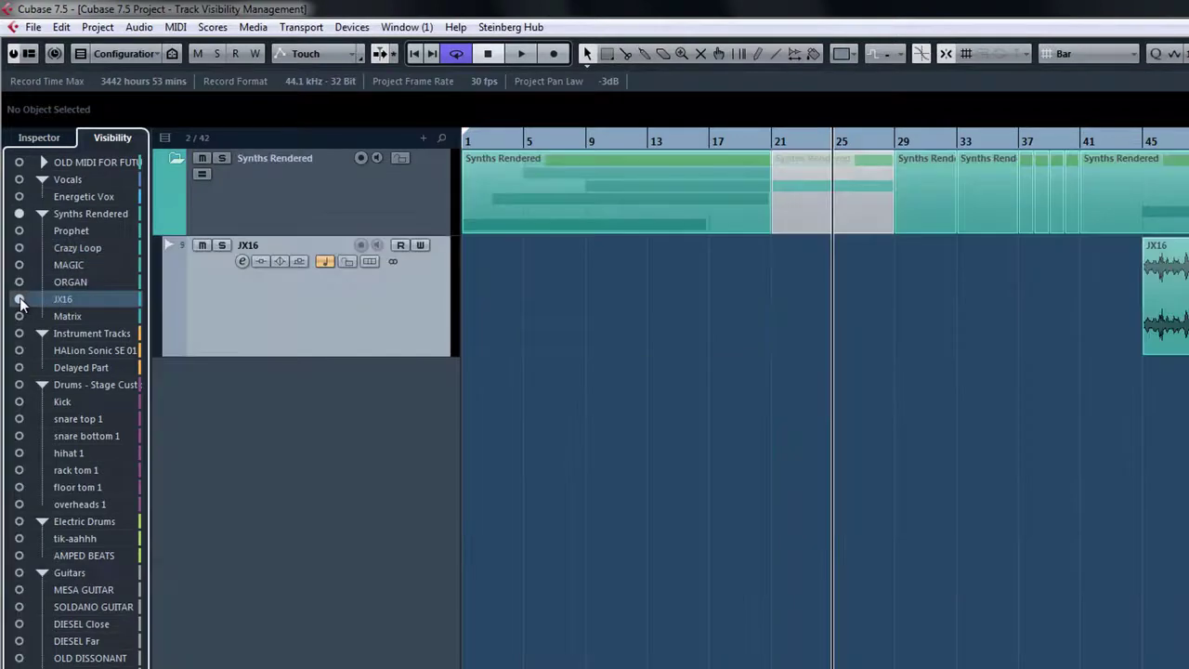
click(21, 300)
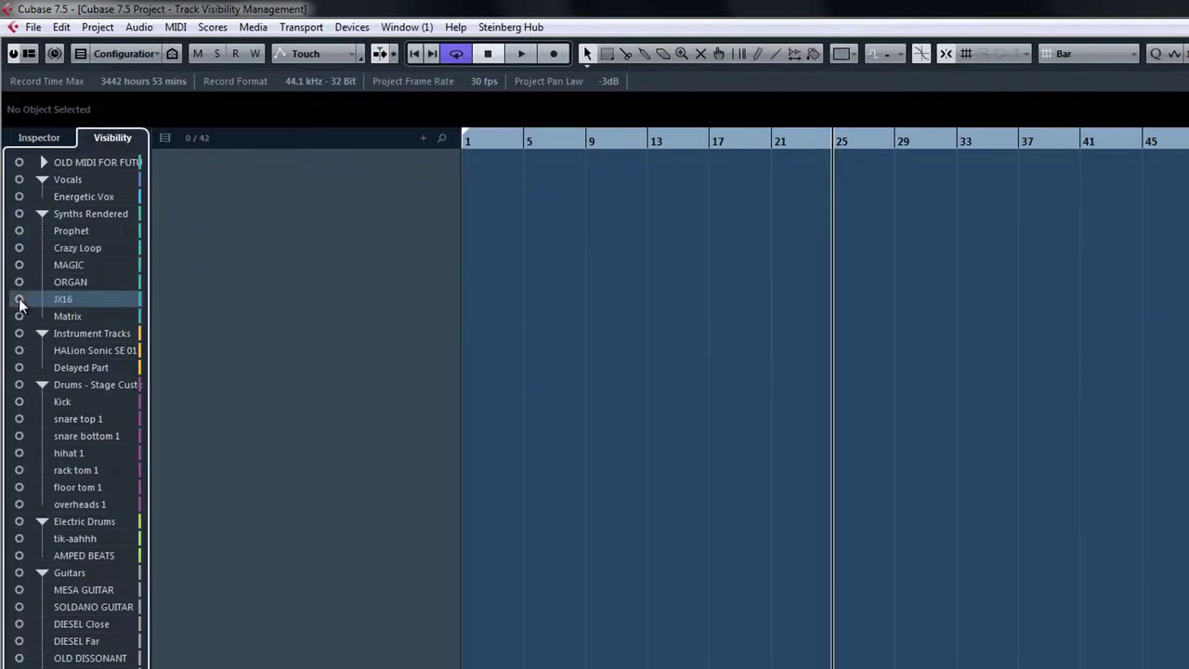
- Toggle the Instrument Tracks and drum folders, collapse Electric Drums, and leave only Drums - Stage Custom shown
click(20, 332)
click(19, 385)
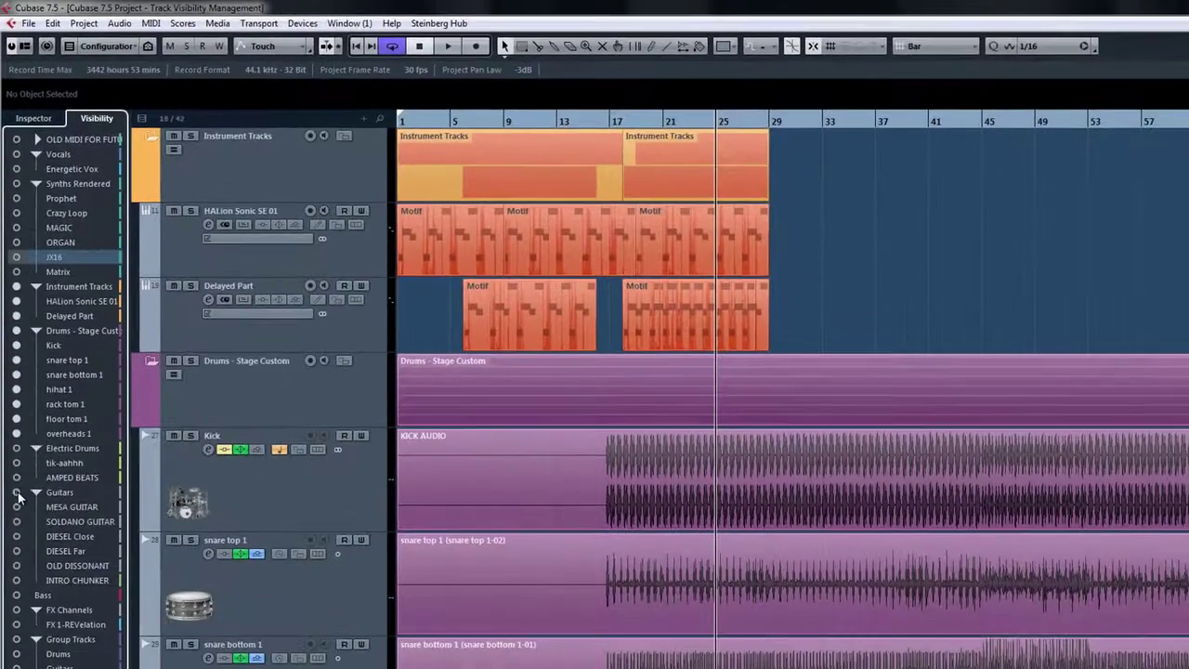
click(20, 573)
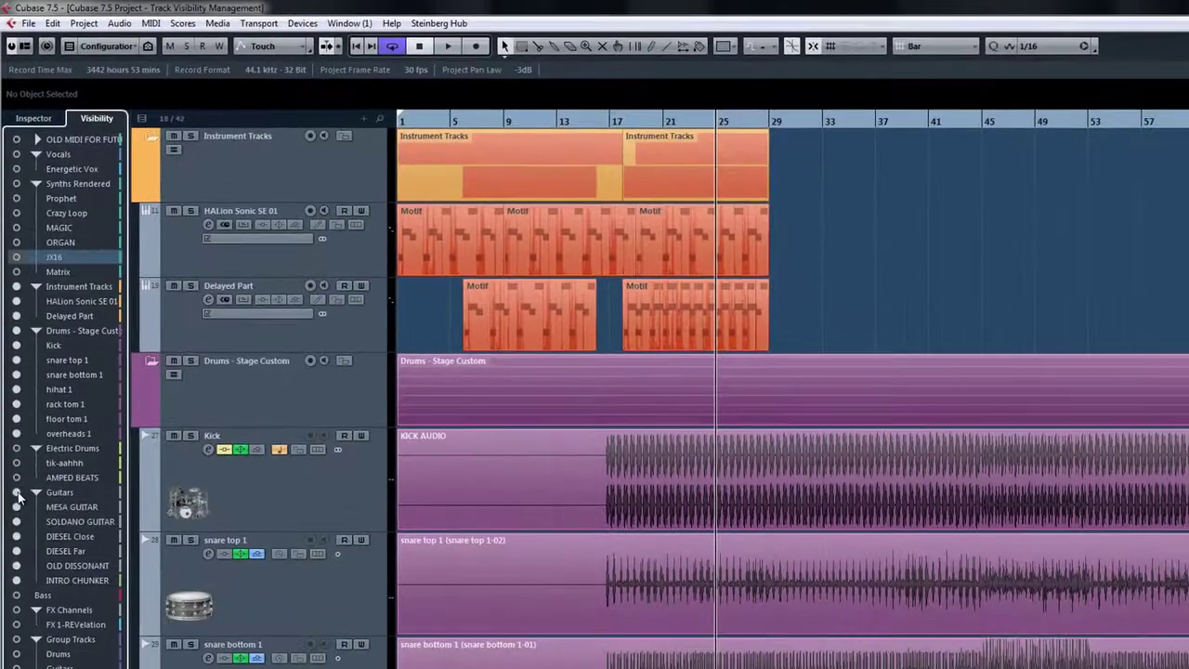
click(37, 449)
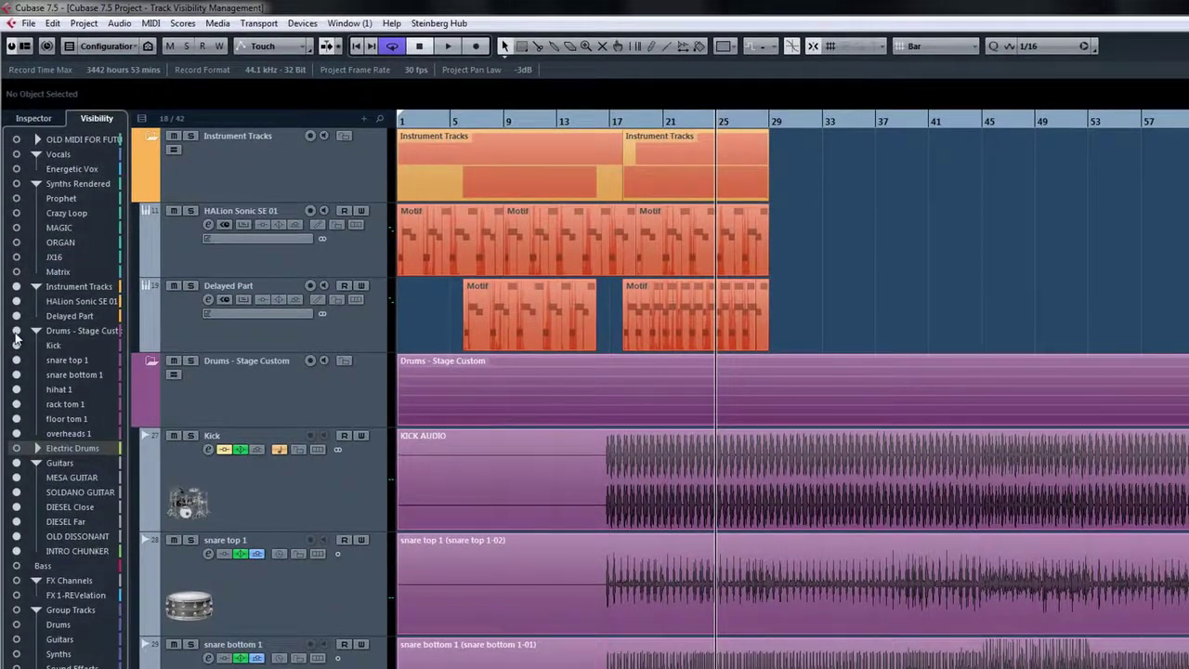
alt+click(16, 332)
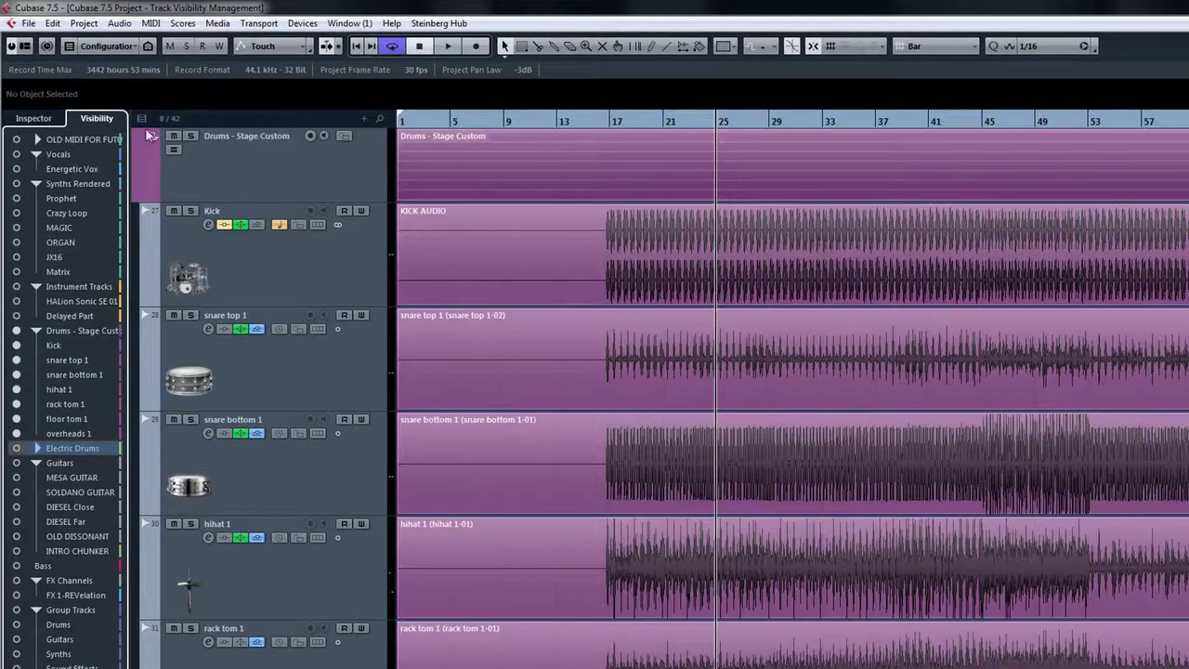
click(137, 45)
- Save the current drums-only view as configuration 'Just drums'
click(136, 67)
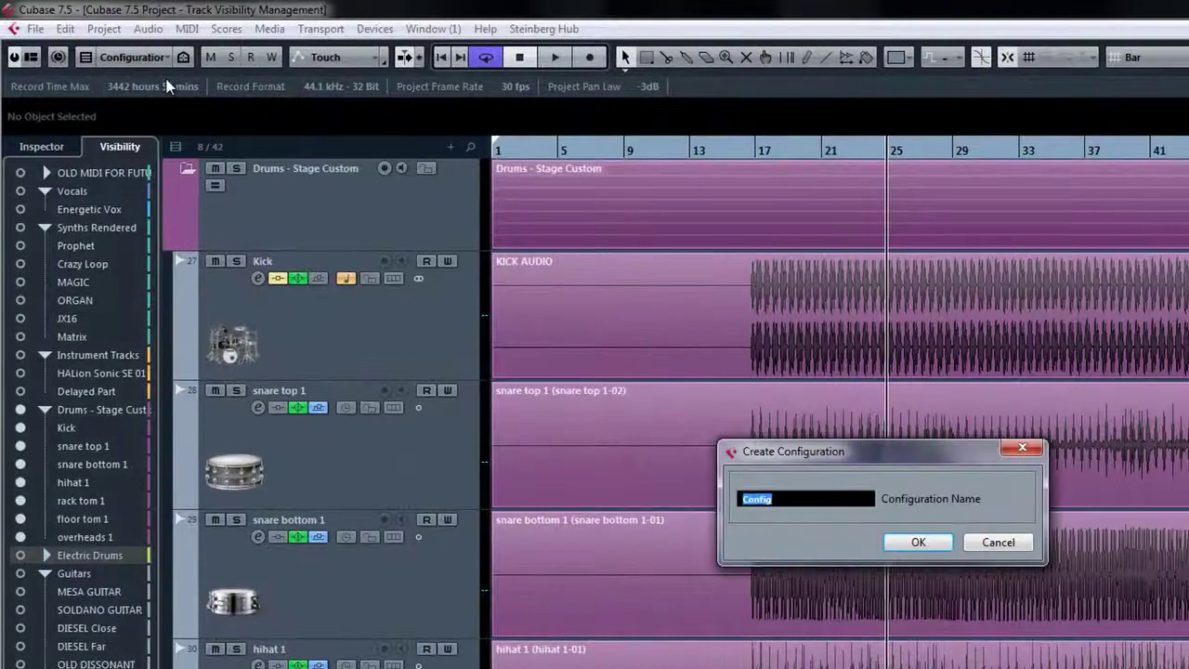
text(Just drums)
key(Return)
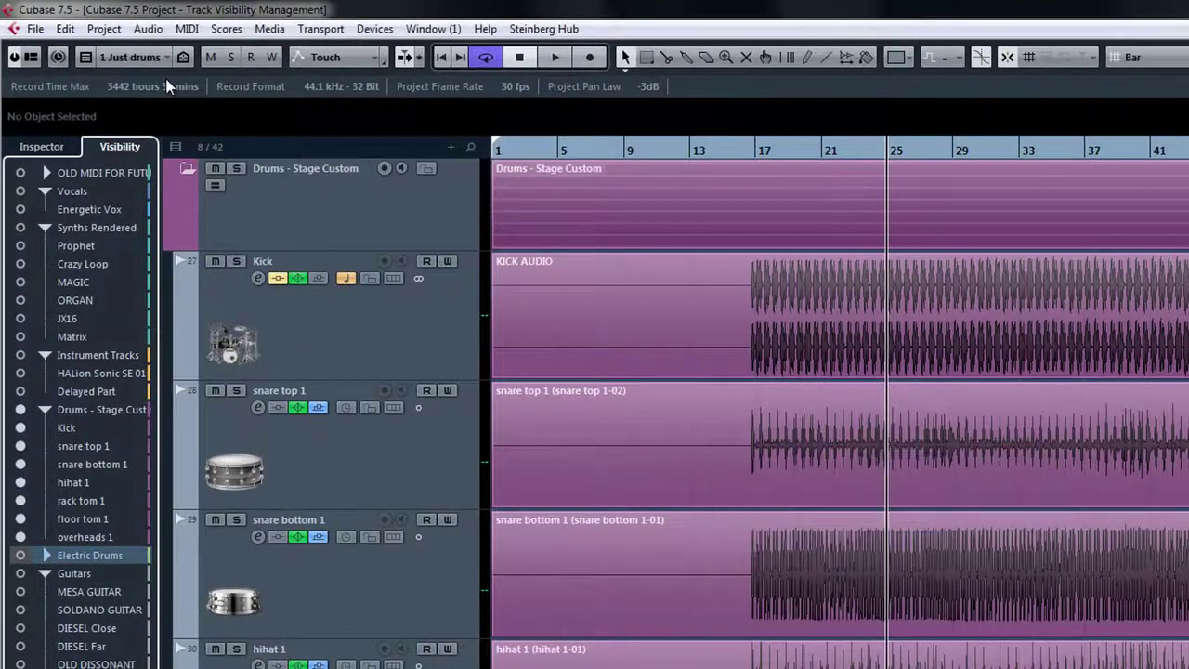
- Hide the drum folder, show the Guitars folder, and save it as configuration 'Guitar & Bass'
click(20, 410)
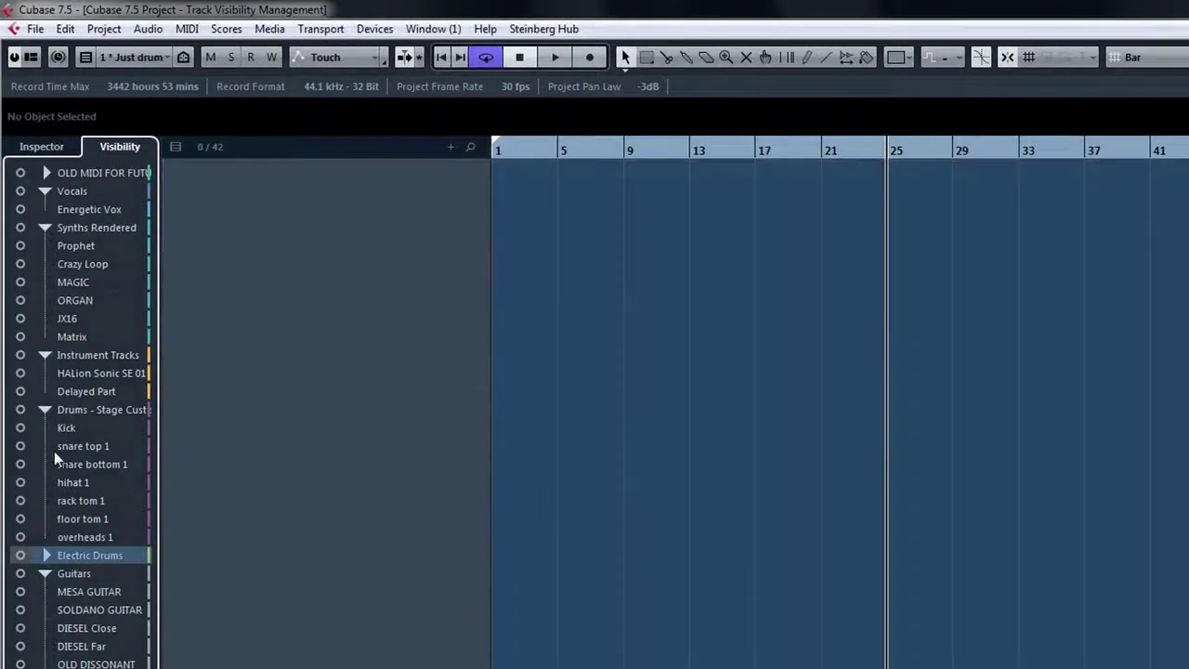
click(21, 573)
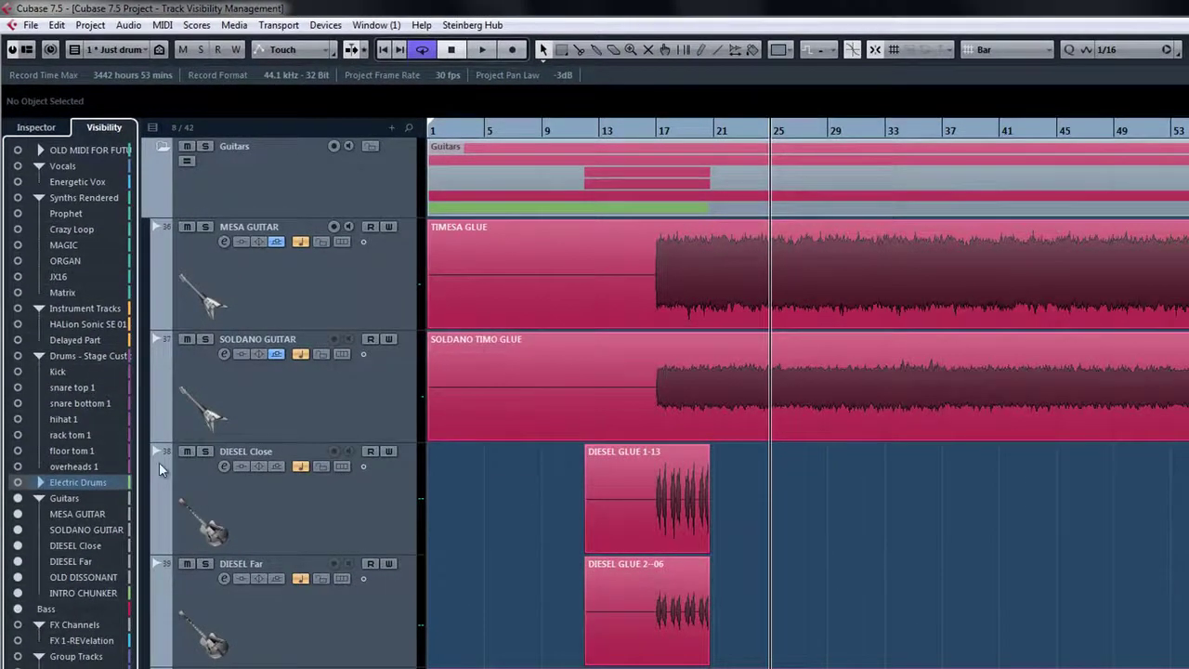
click(144, 56)
click(140, 94)
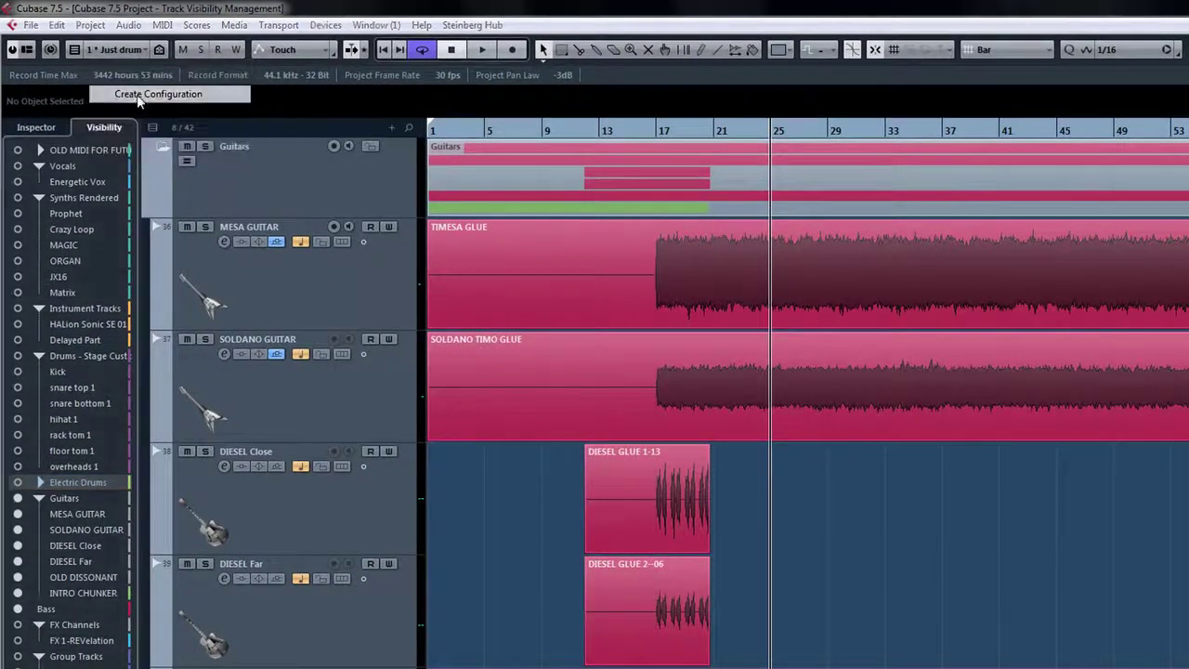
text(Guitar & Bass)
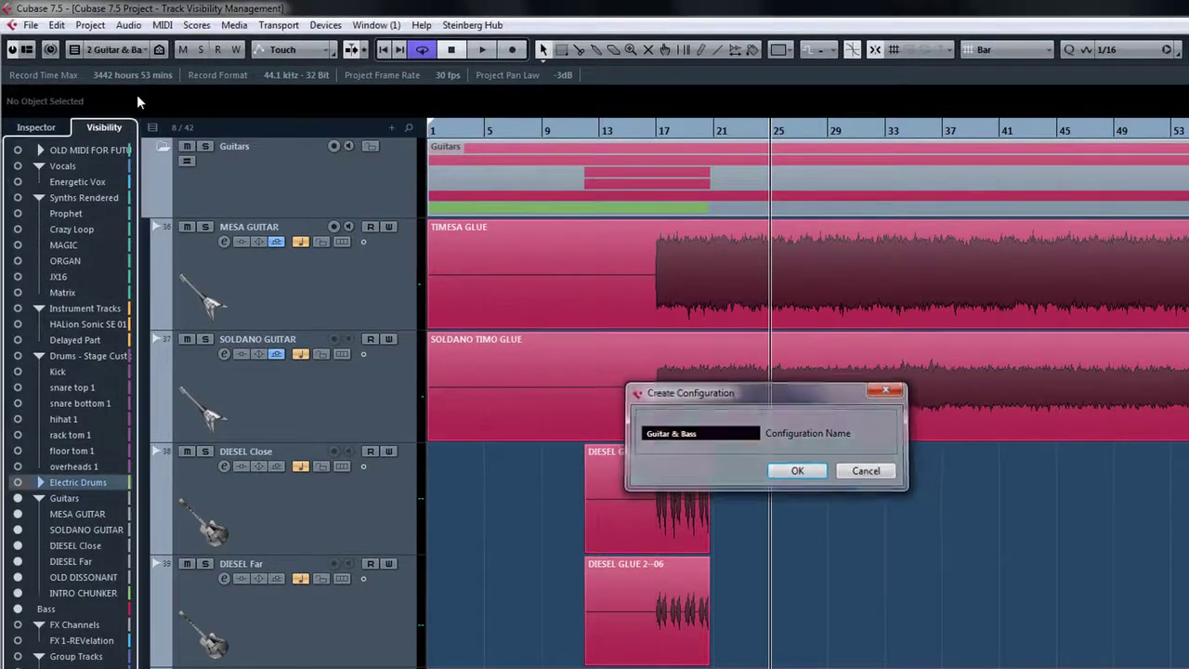
key(Return)
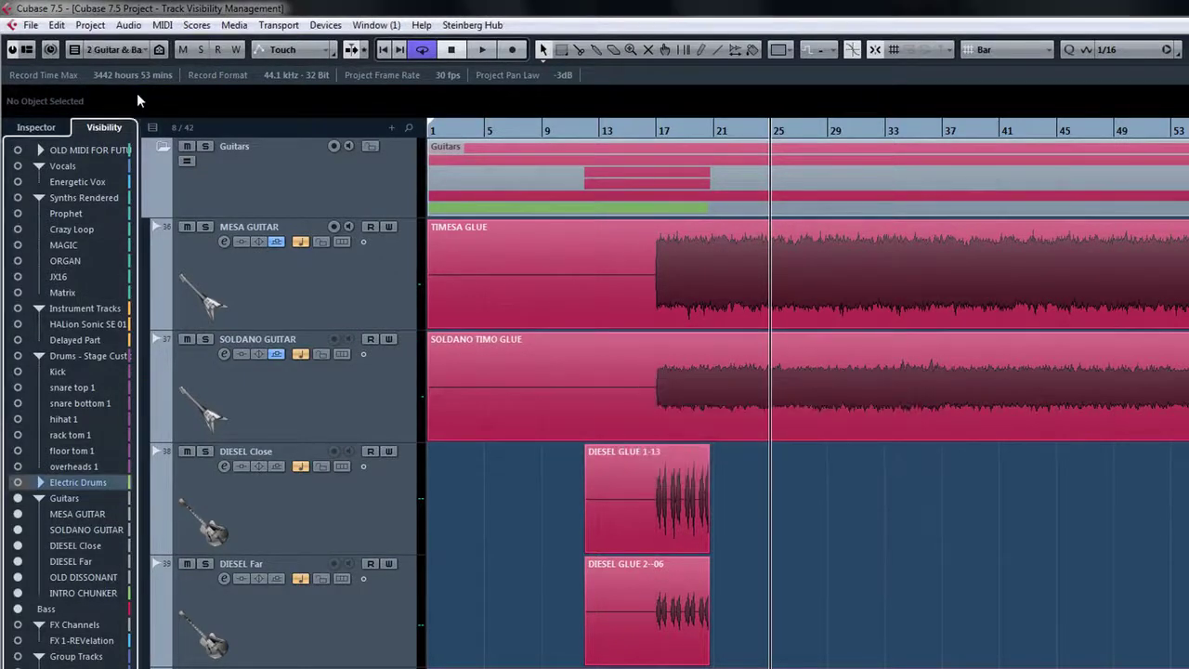
- Recall the Just drums configuration, then the Guitar & Bass configuration
click(144, 53)
click(145, 66)
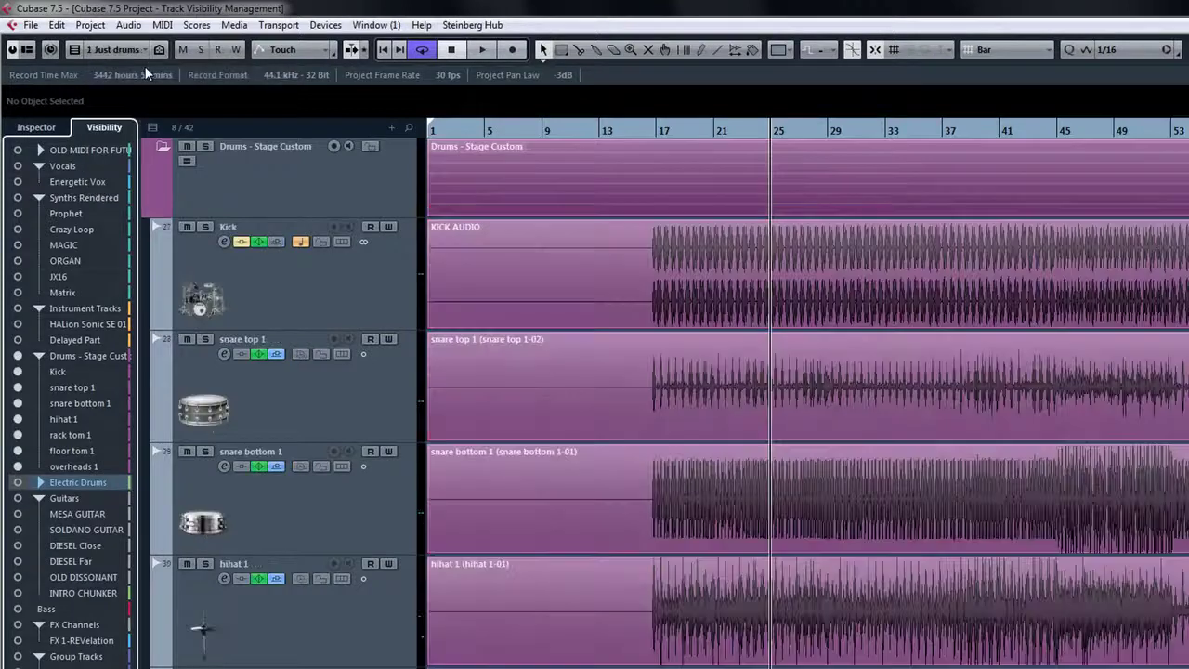
click(143, 52)
click(142, 84)
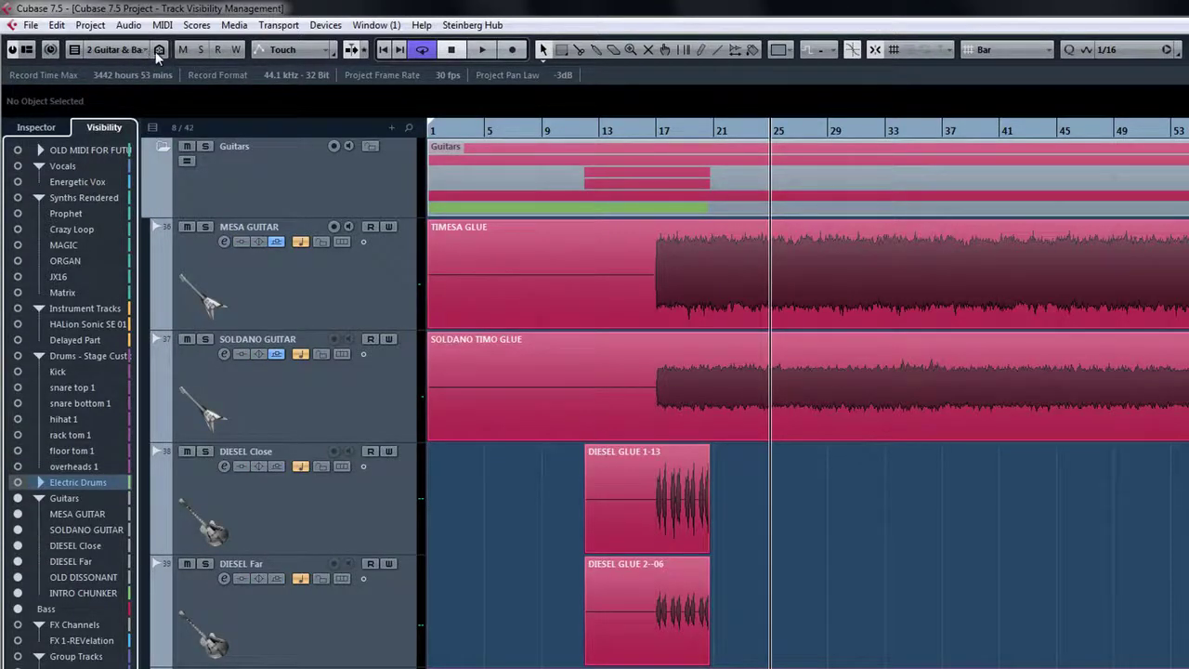
click(158, 50)
- Show all tracks, then show only tracks with data at the cursor position
click(181, 71)
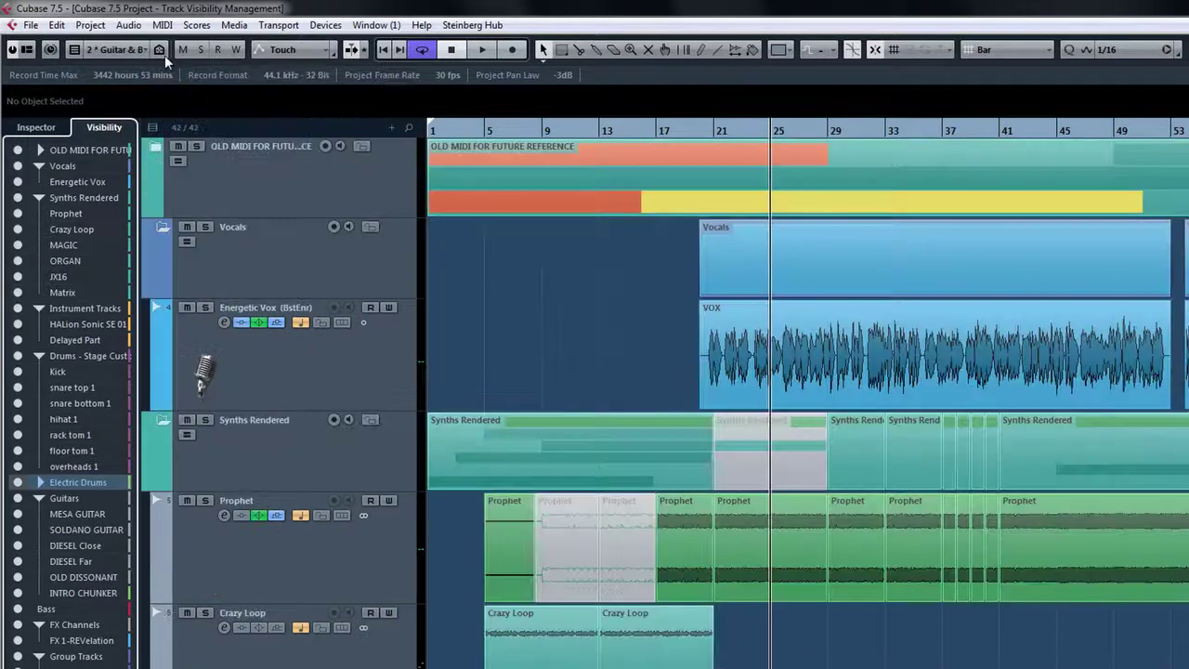
click(161, 53)
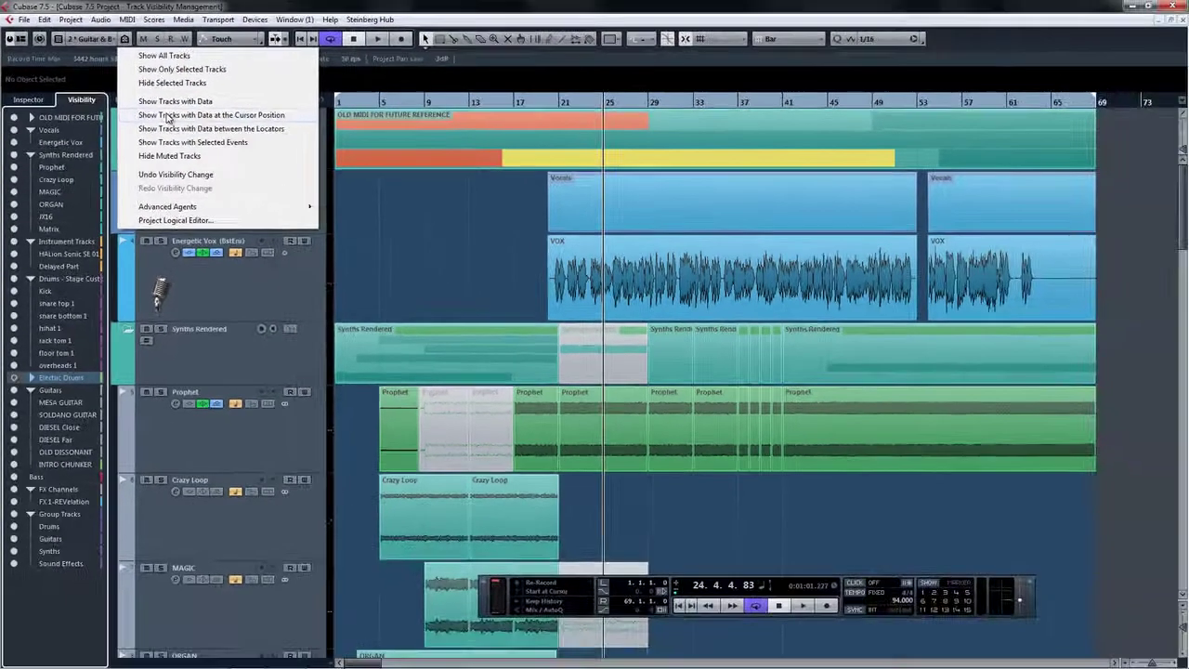
click(168, 115)
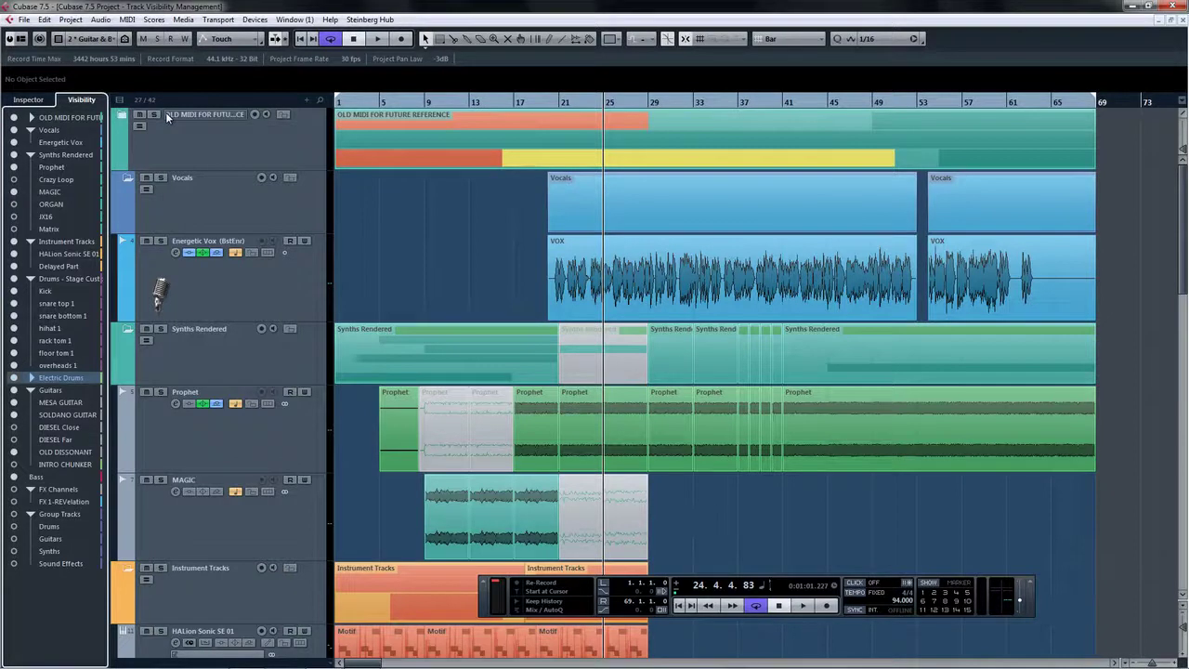
- Enable Sync Project and MixConsole, then hide the Instrument Tracks and Drums - Stage Custom folders
click(100, 100)
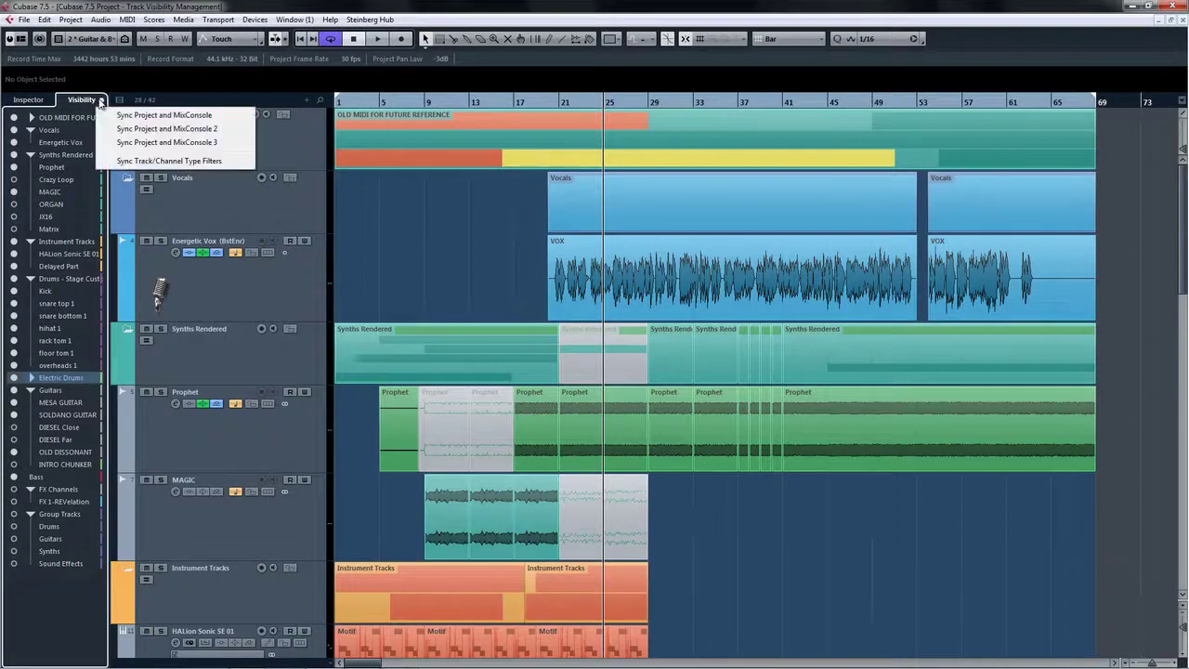
click(208, 115)
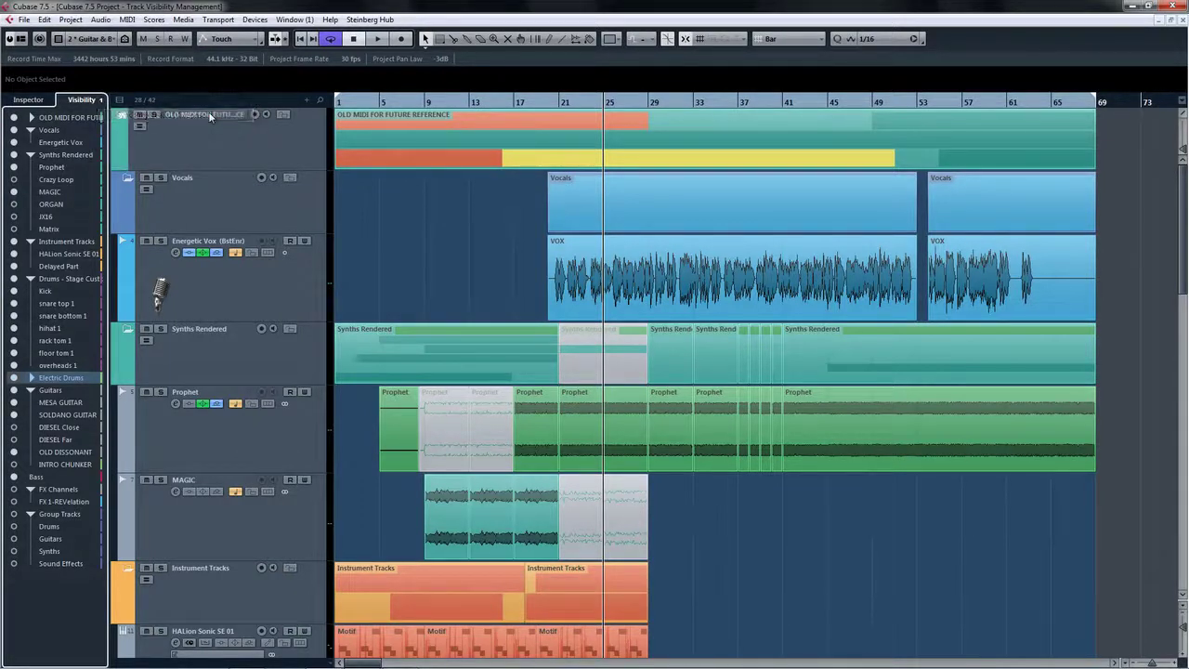
click(14, 243)
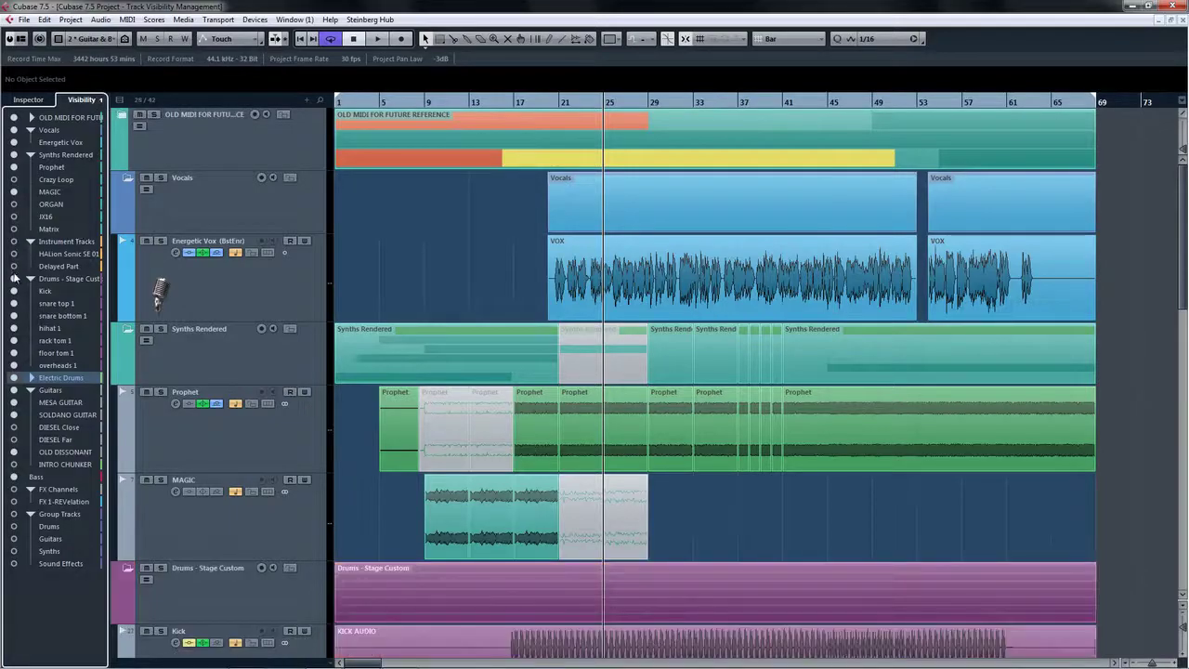
click(14, 280)
- In the MixConsole, toggle visibility of the OLD MIDI FOR FUTURE and Vocals folders
key(F3)
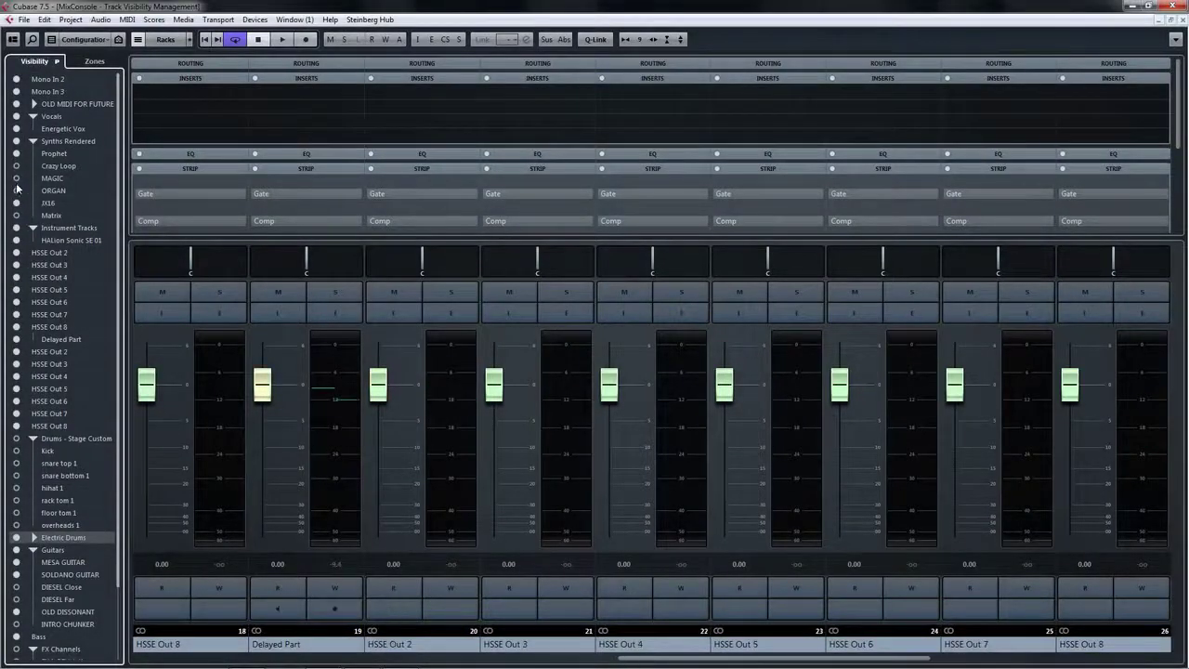
click(16, 105)
click(15, 117)
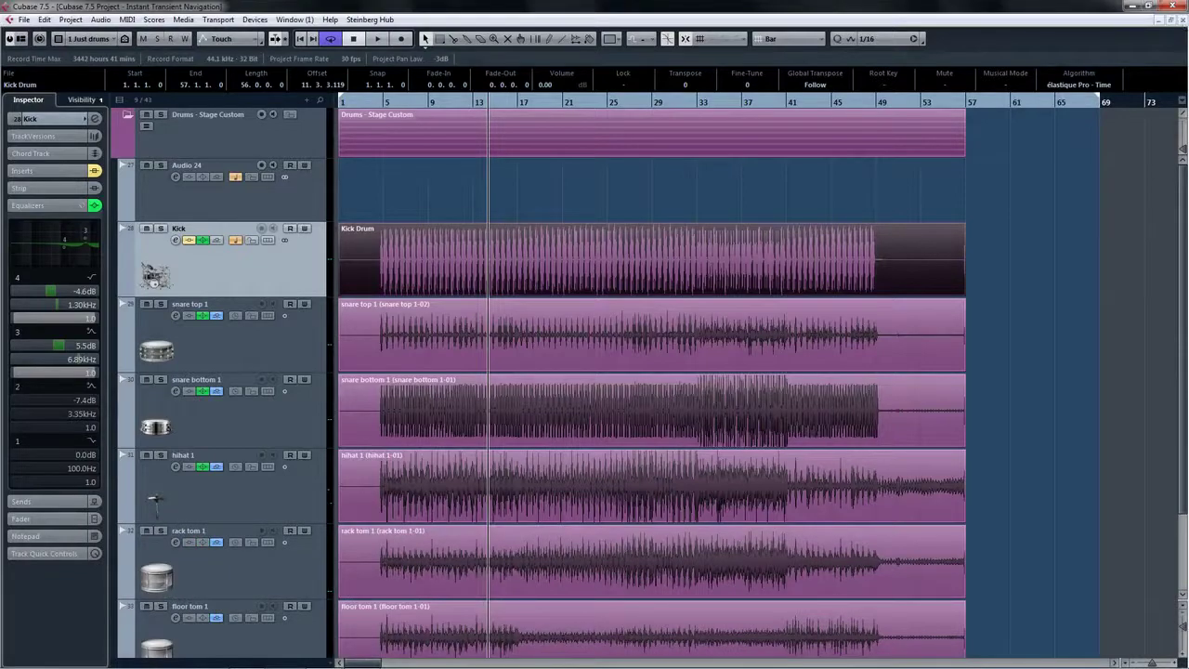
- Drop the Far Kick Mic file onto Audio 24 at bar 1, confirm the import, and select the track
drag(805, 119, 344, 187)
drag(456, 248, 457, 249)
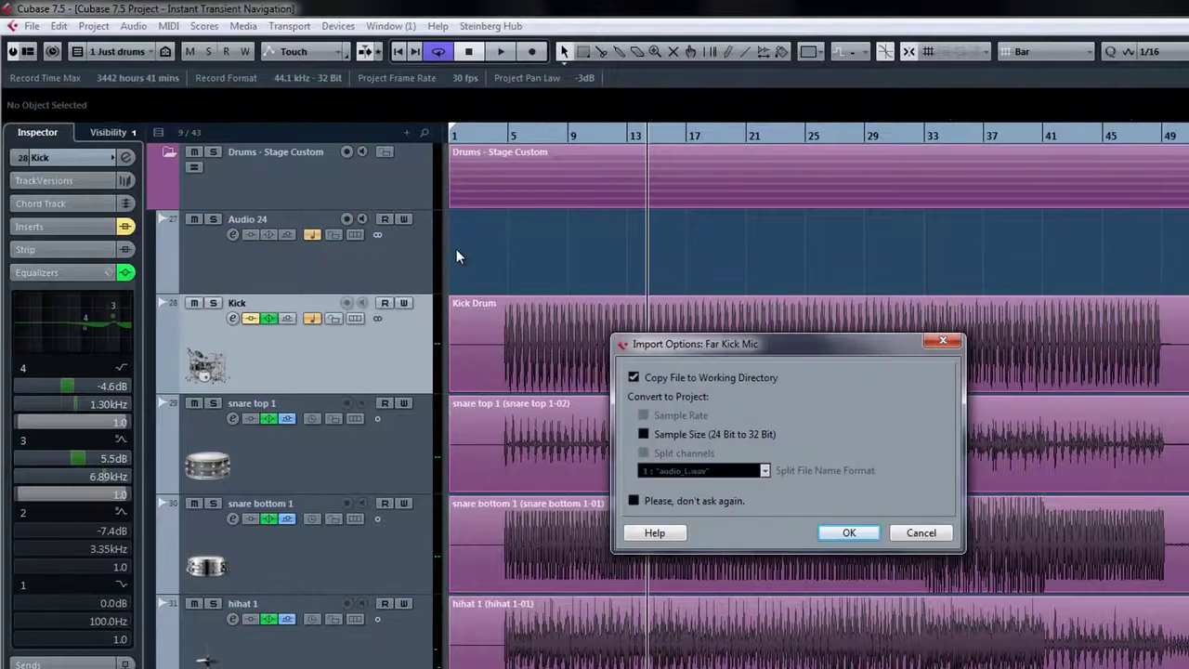
click(848, 533)
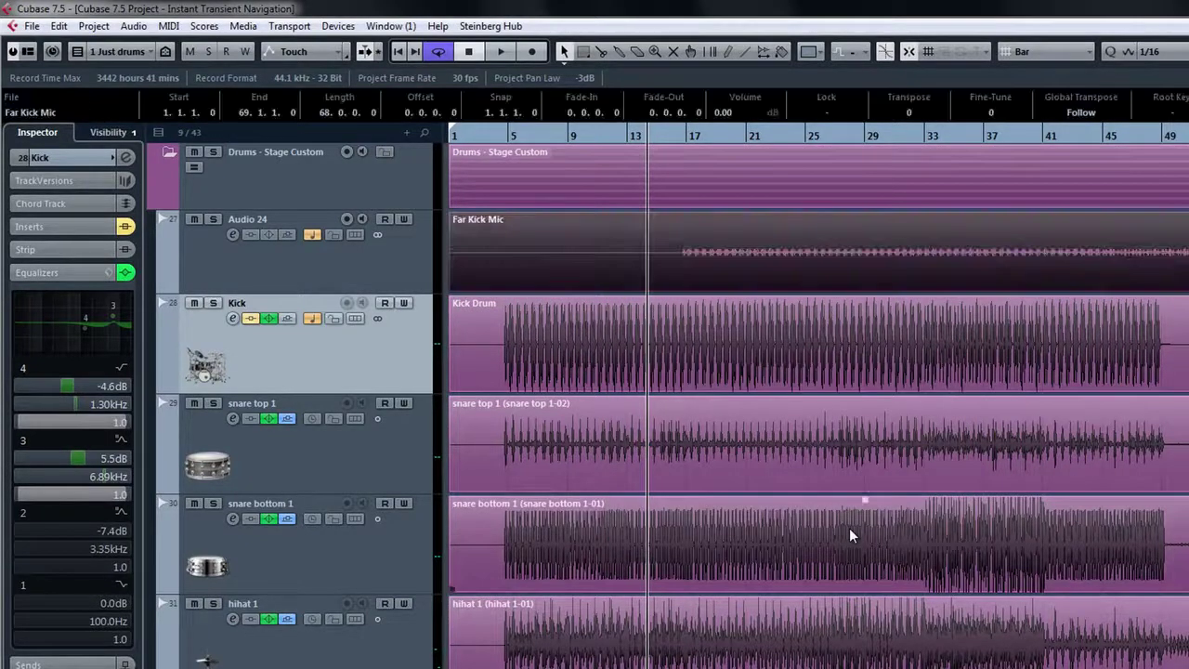
click(423, 276)
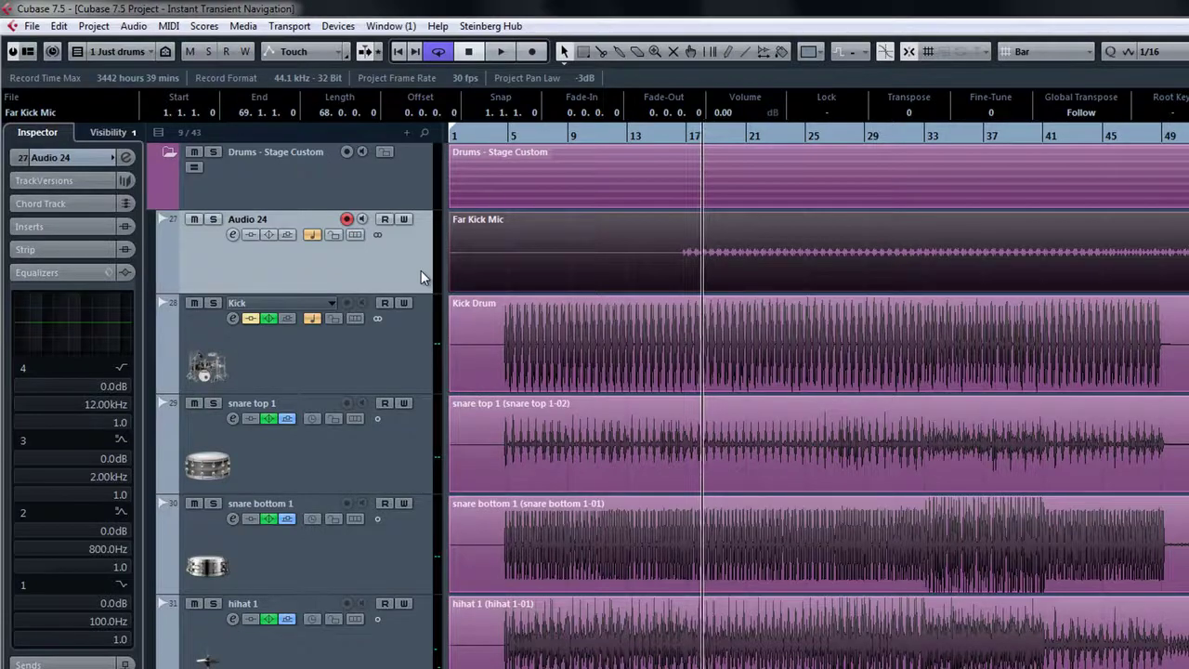
scroll(673, 265, up, 5)
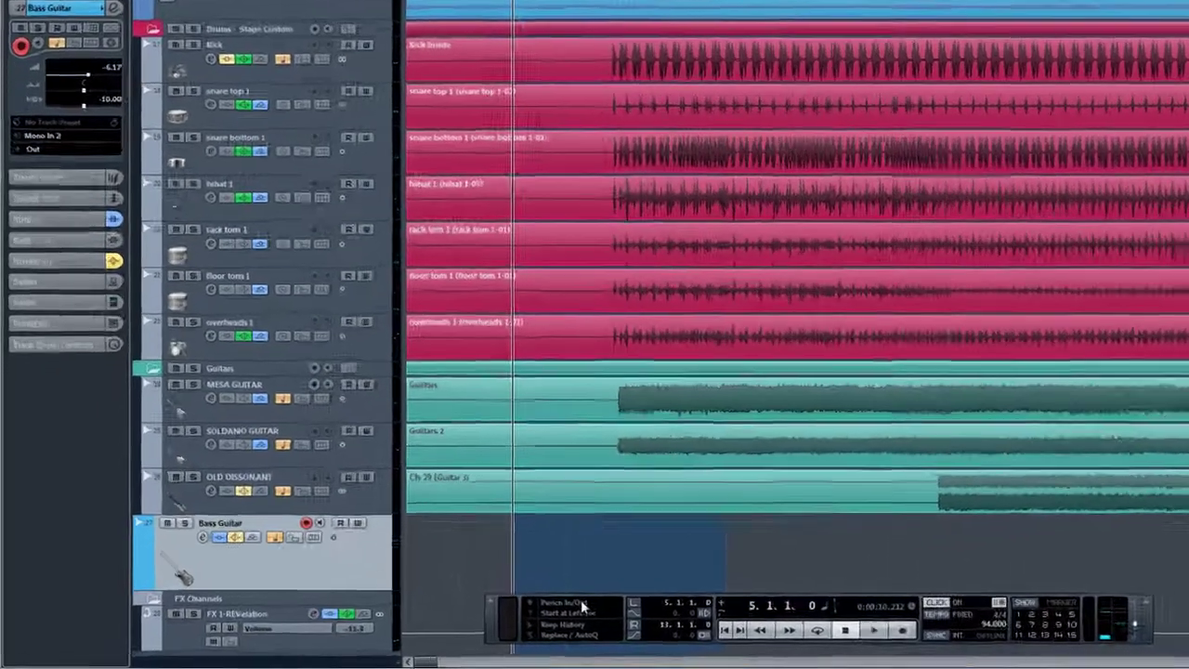
- Set the recording mode to Re-Record and record a Bass Guitar take, restarting the pass from bar 5
click(471, 614)
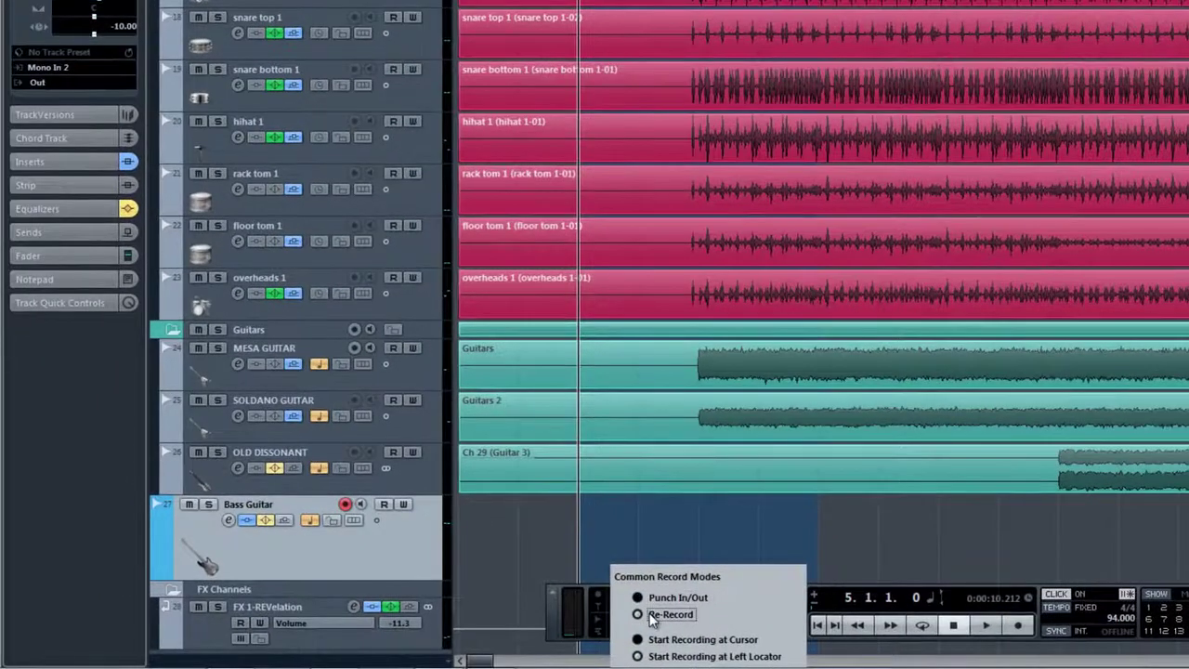
click(651, 615)
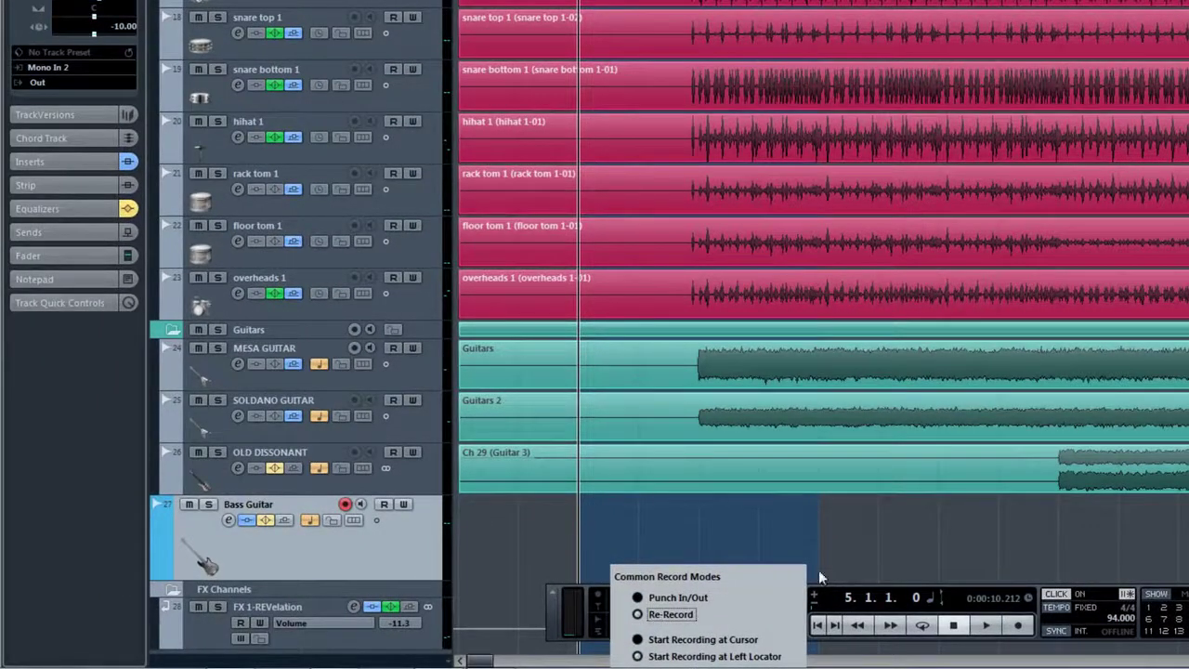
click(1018, 628)
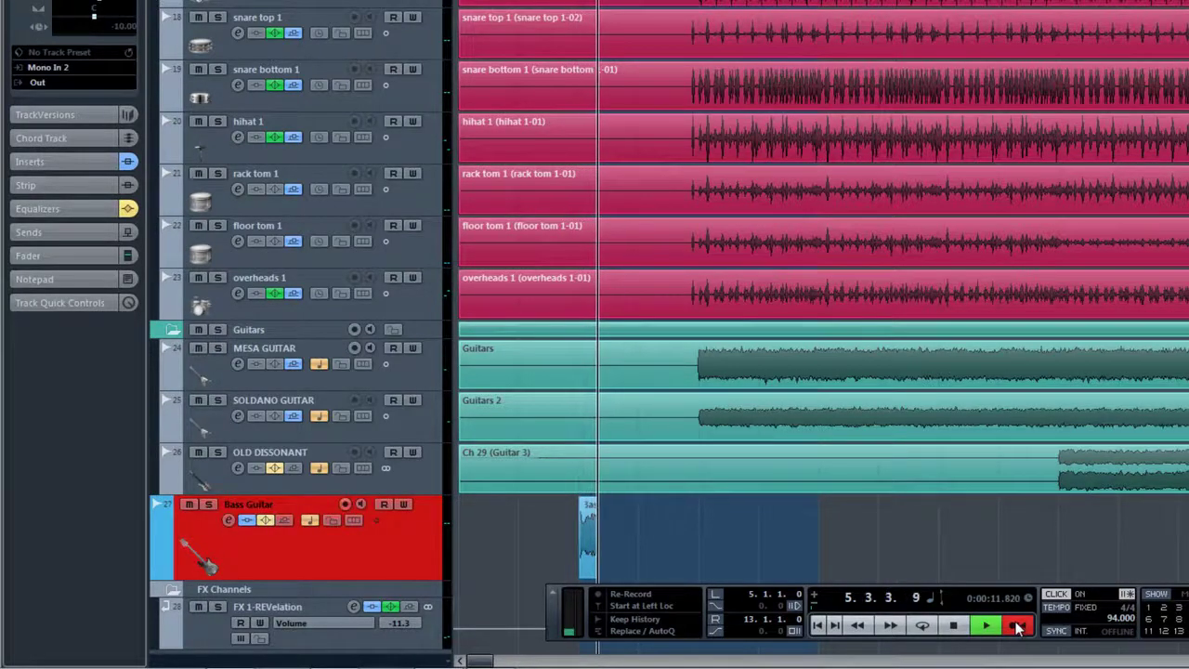
click(1018, 628)
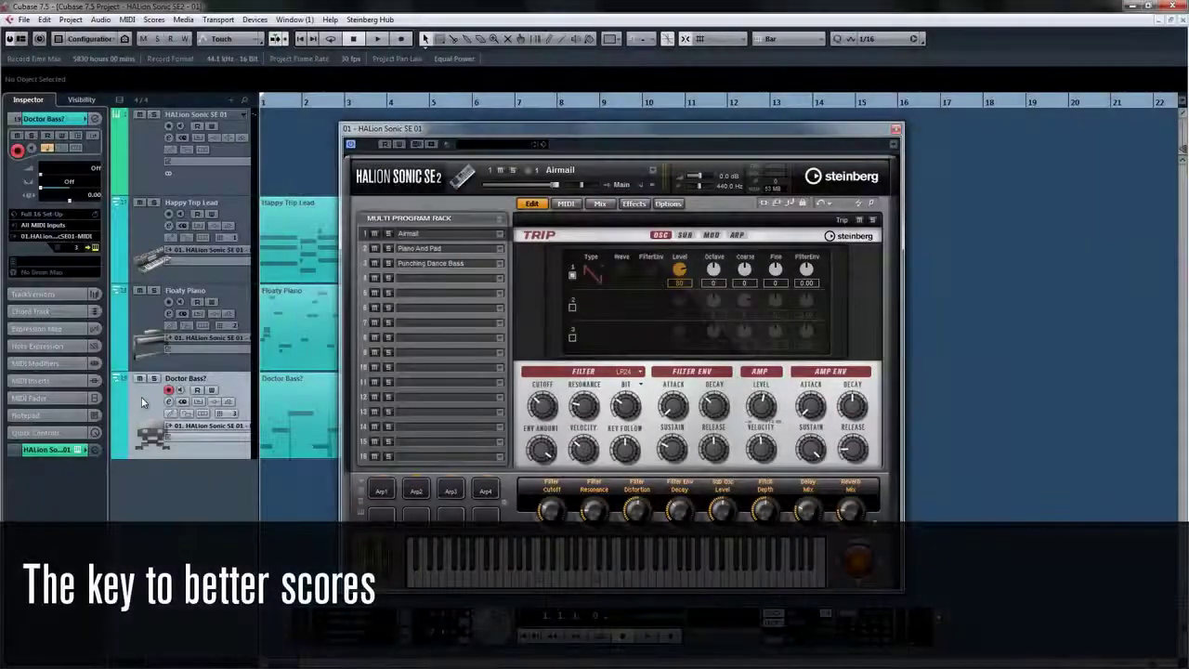
- Assign the Sub Osc Level knob to a Doctor Bass quick control using Learn
click(60, 432)
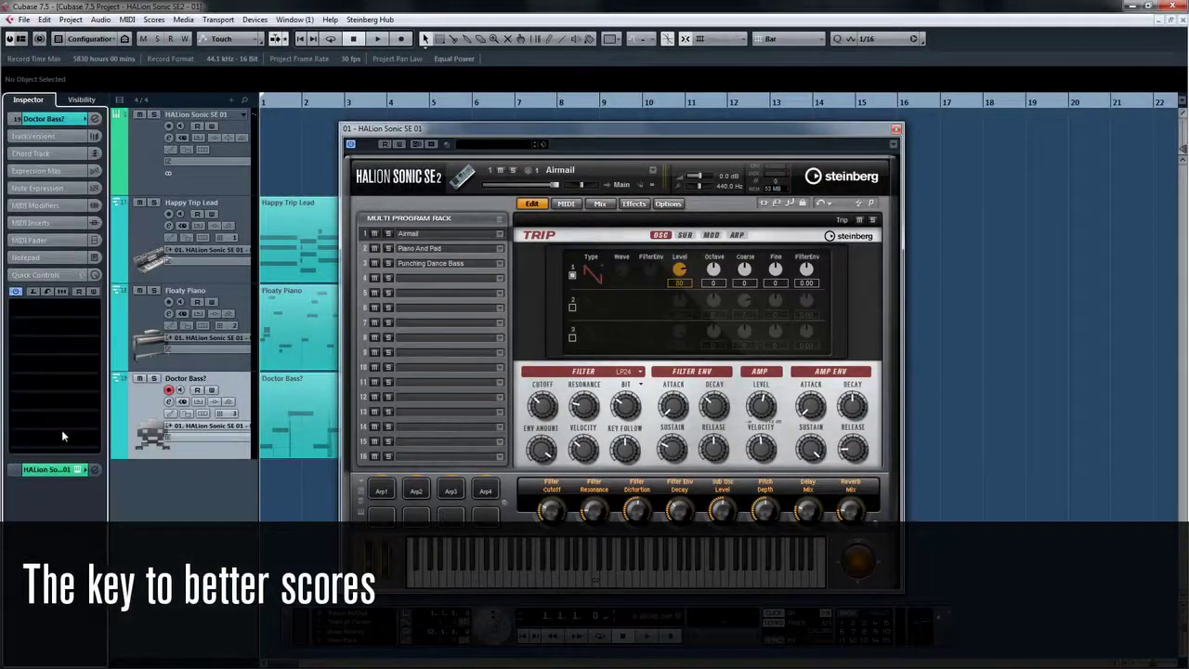
click(33, 292)
click(725, 516)
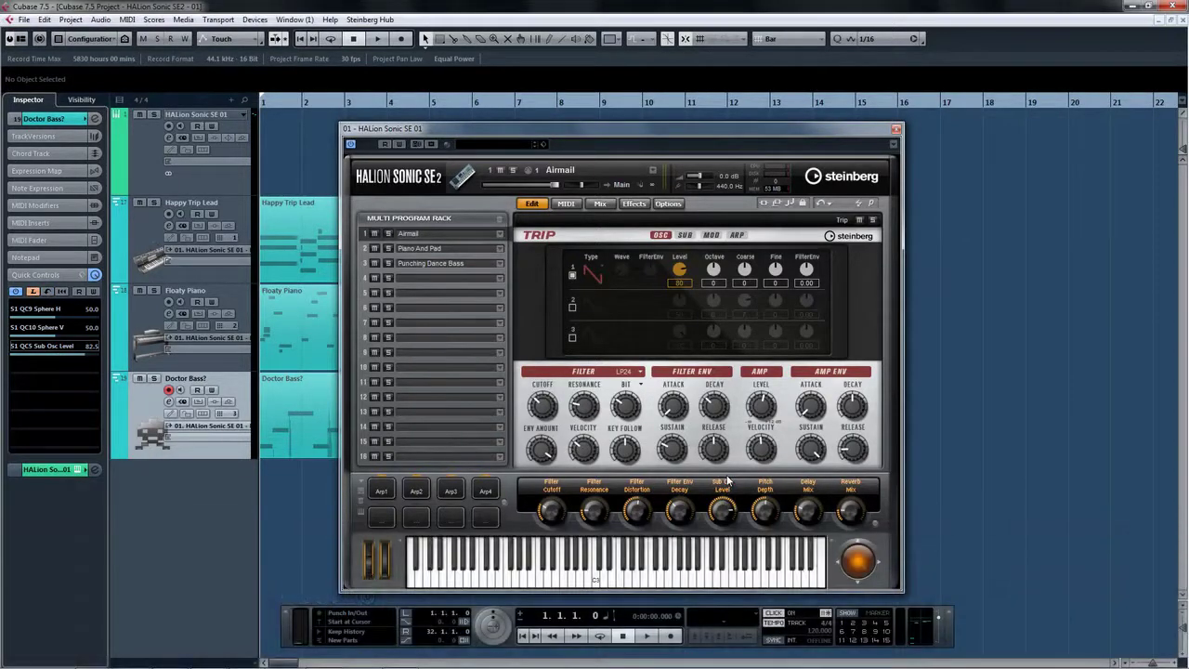
click(33, 291)
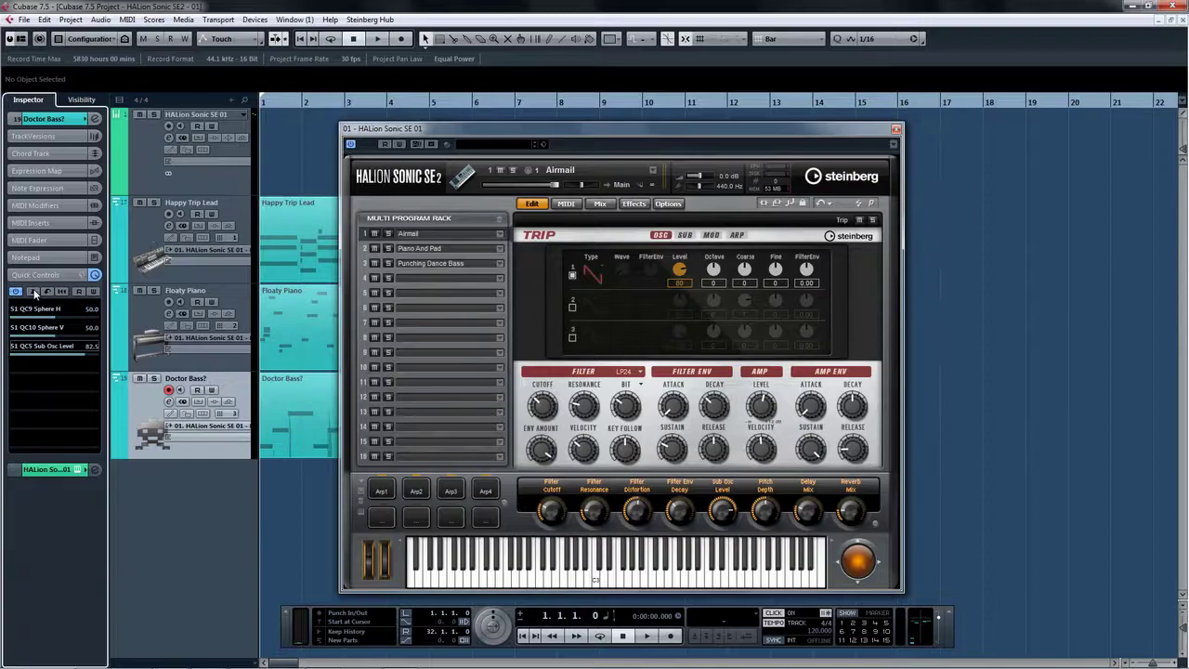
- Save the quick controls as a preset named 'Sphere & Sub'
right_click(84, 275)
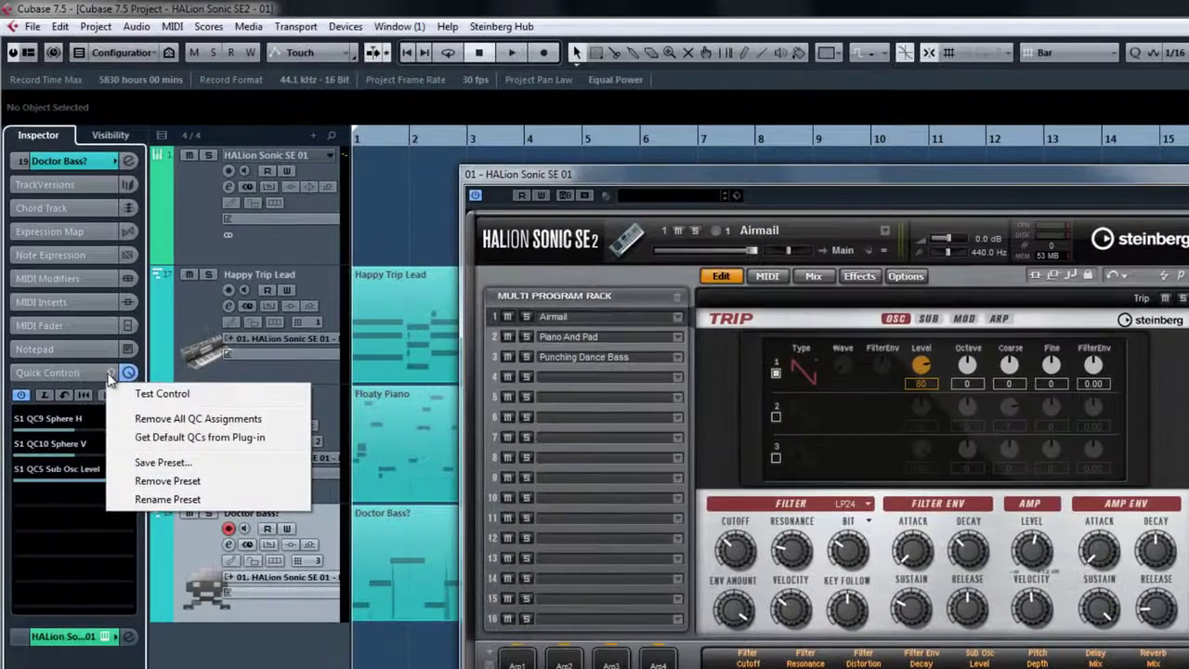
click(214, 462)
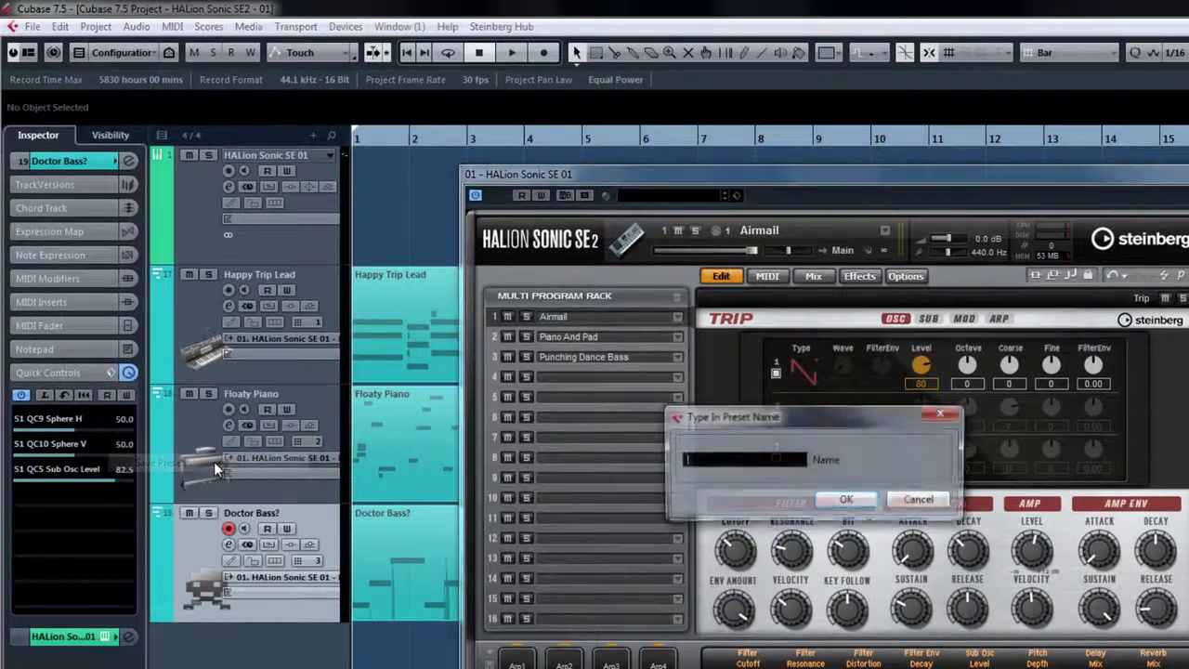
text(Sphere & Sub)
key(Return)
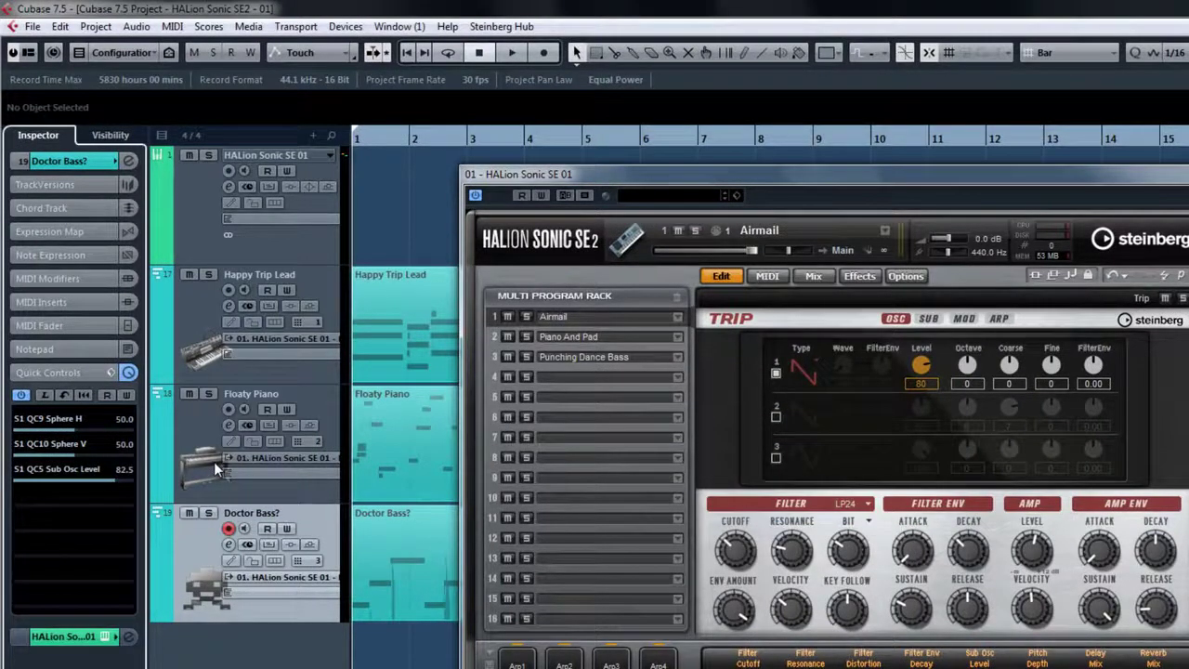
- Test presets by loading Test Control, then loading Sphere & Sub back
click(112, 375)
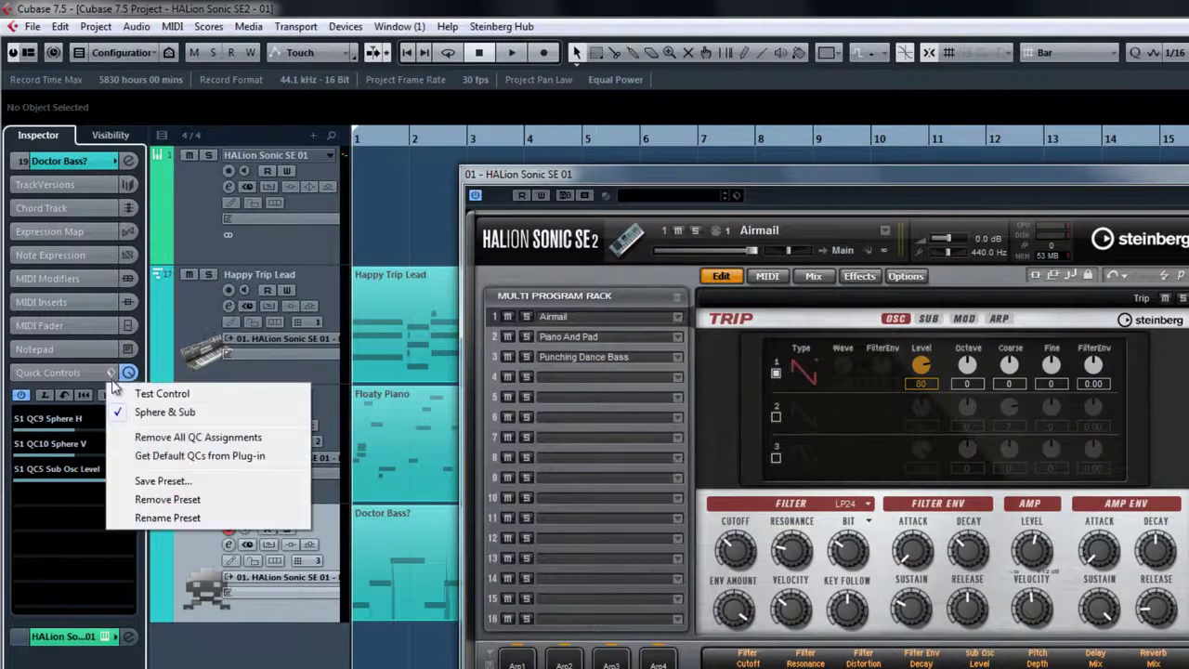
click(127, 394)
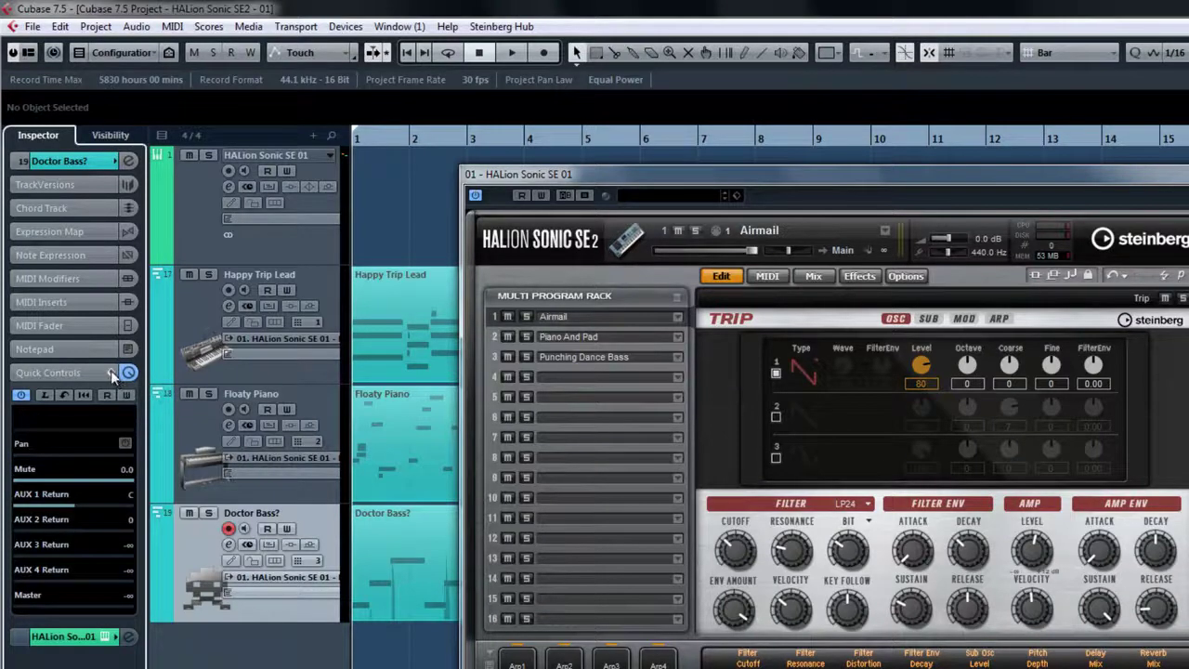
click(111, 372)
click(152, 416)
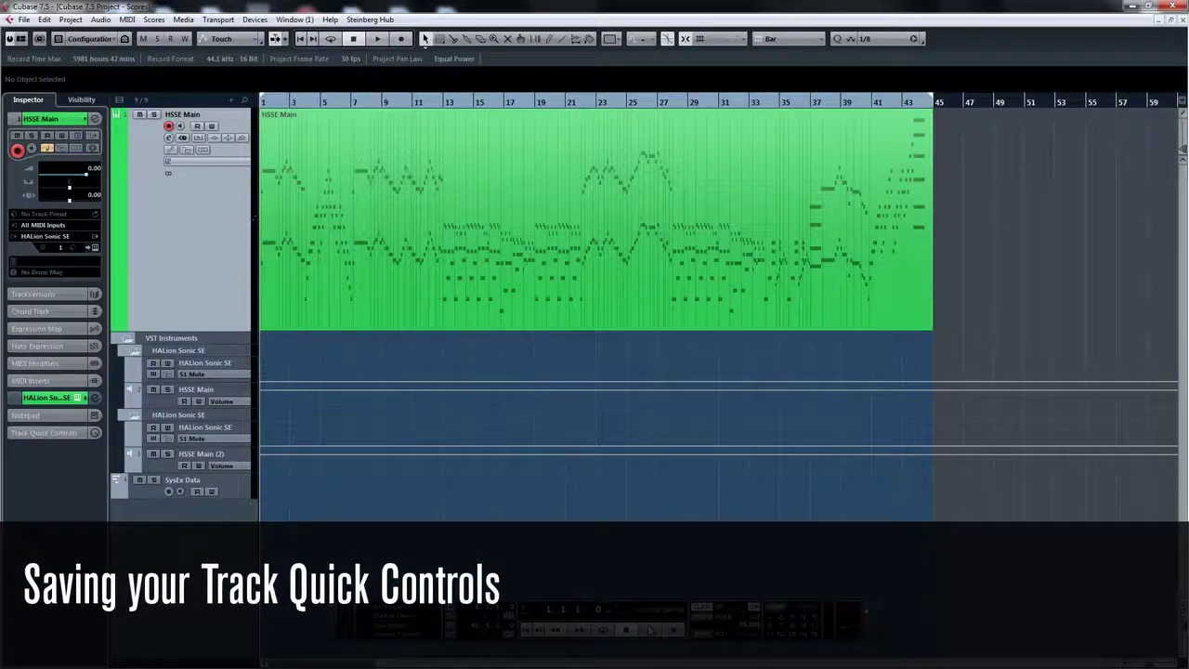
- Start playback and open the HSSE Main part in the Score Editor
click(649, 630)
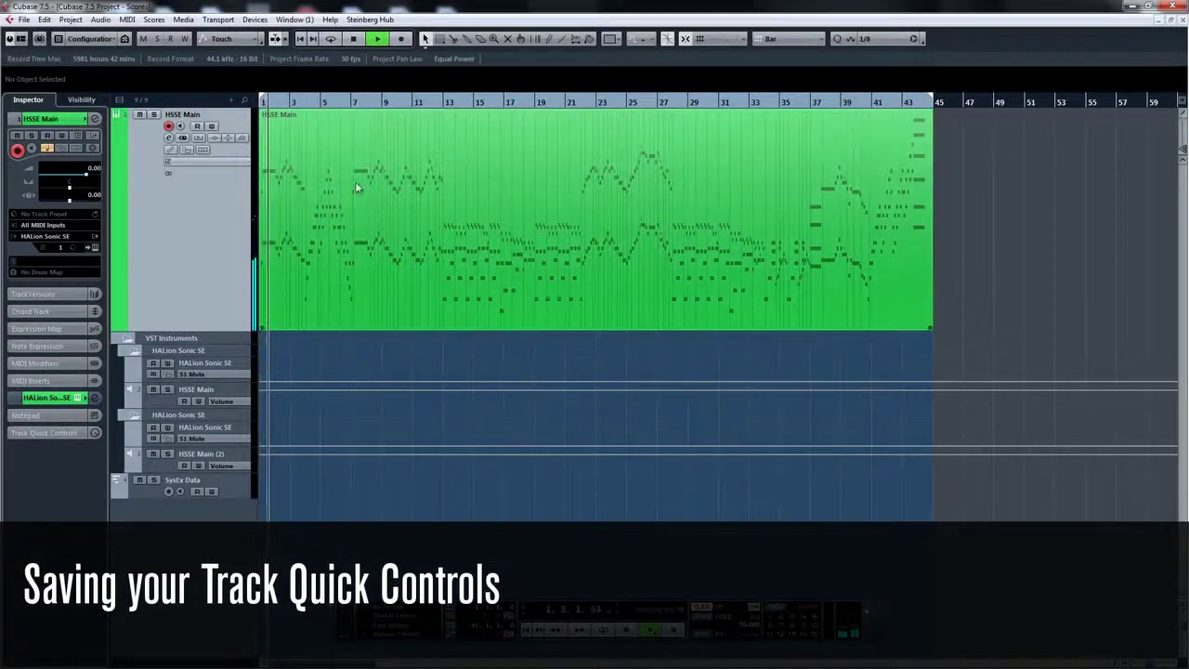
click(127, 20)
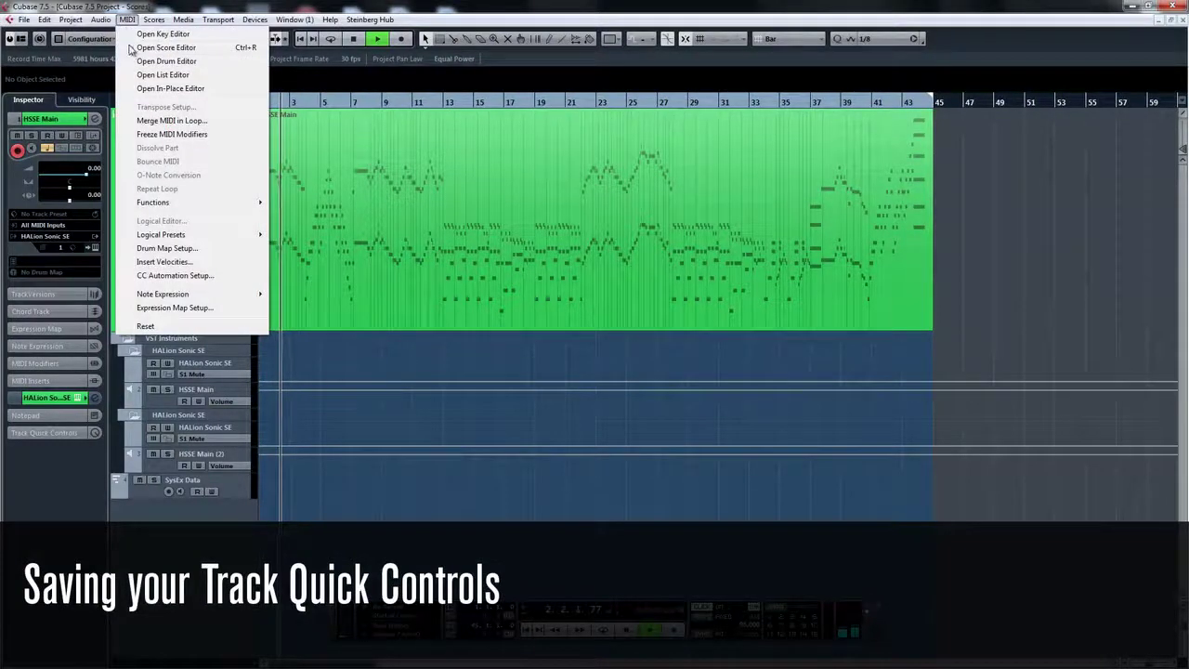
click(170, 50)
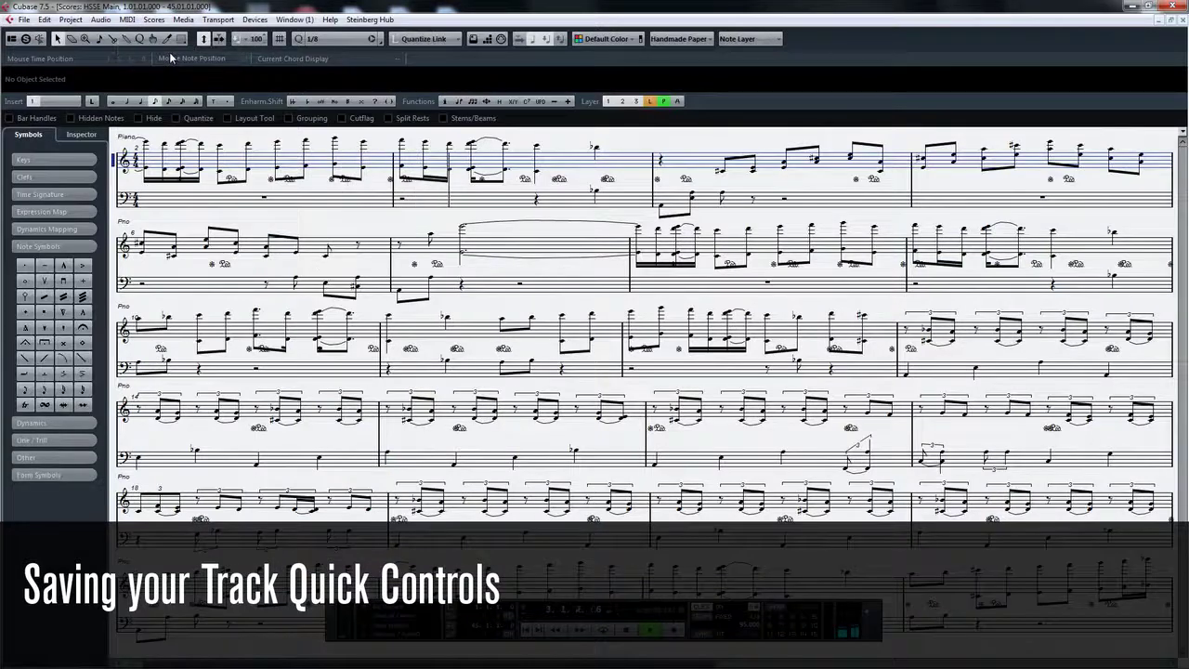
- Switch the part to the Key Editor, then return to the Score Editor
click(126, 19)
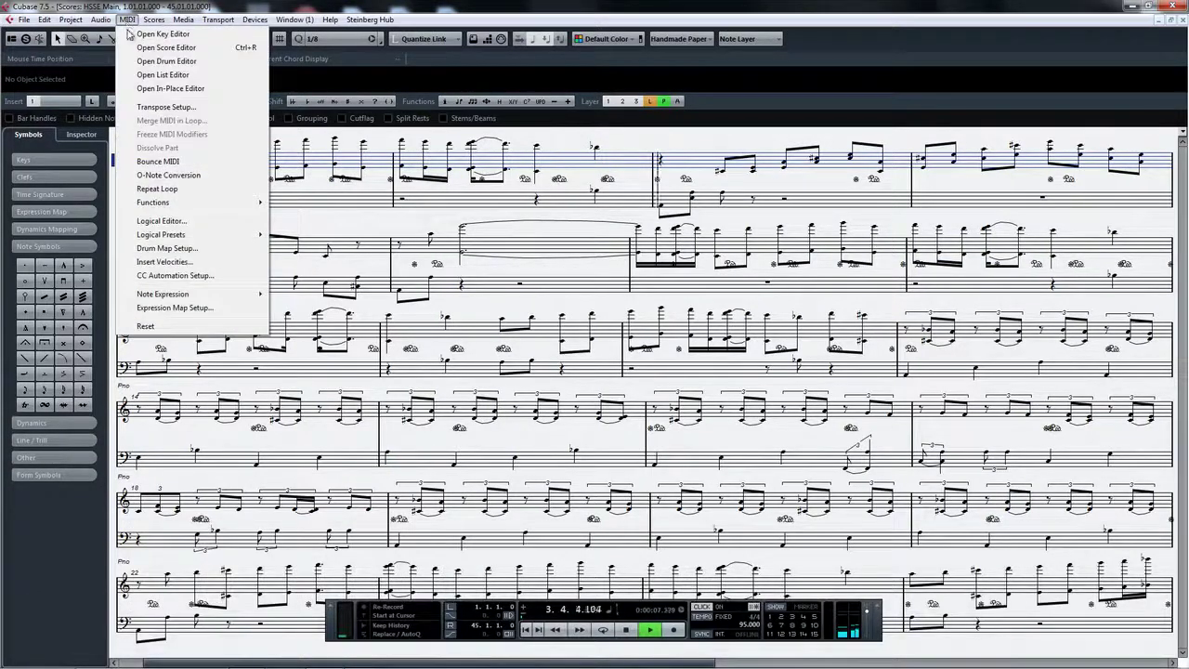
click(130, 33)
click(126, 20)
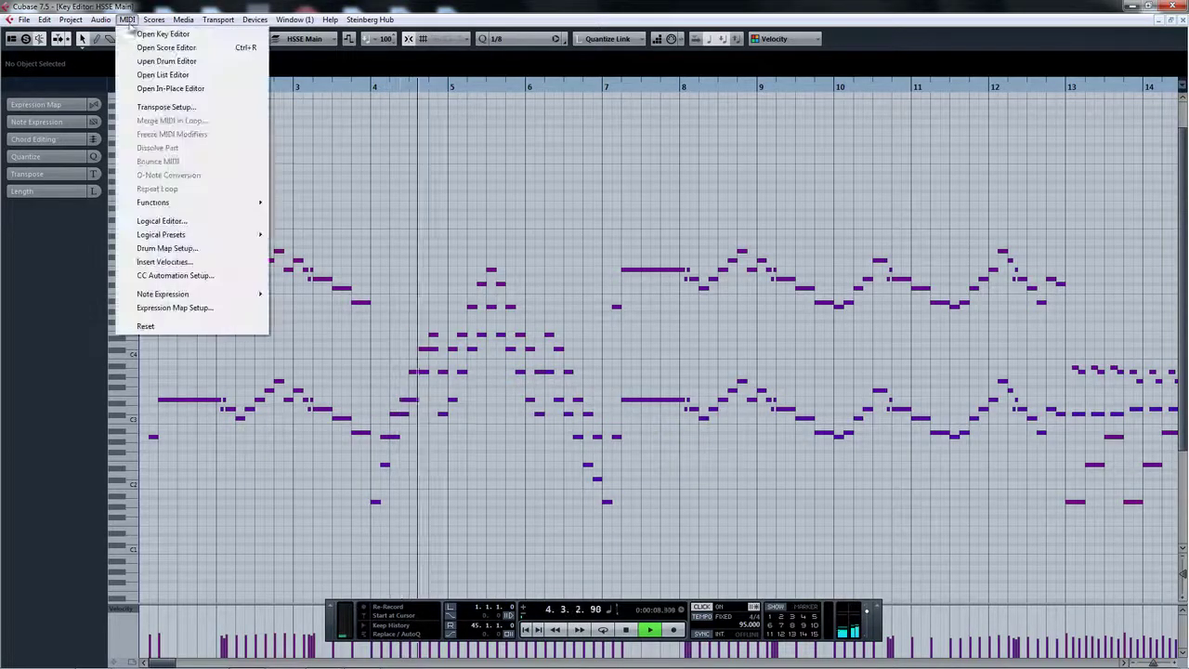
click(149, 48)
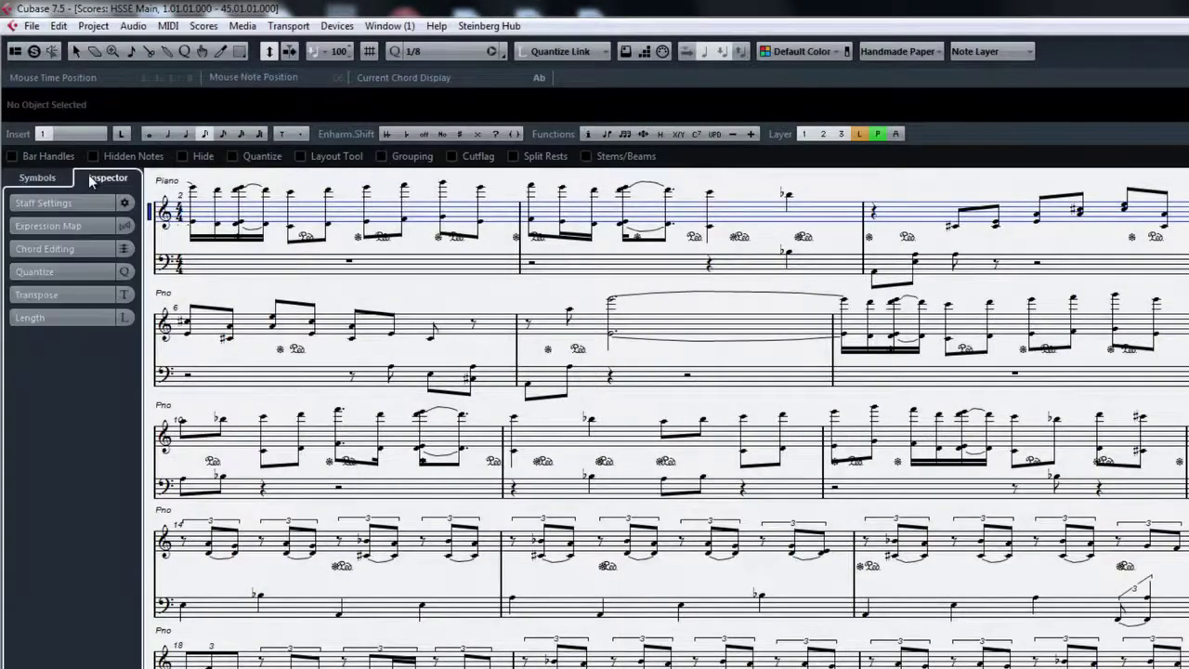
- Show the Score Editor's Inspector and explore its Note Length, Transpose and Quantize sections
click(79, 320)
click(79, 320)
click(78, 298)
click(78, 298)
click(78, 272)
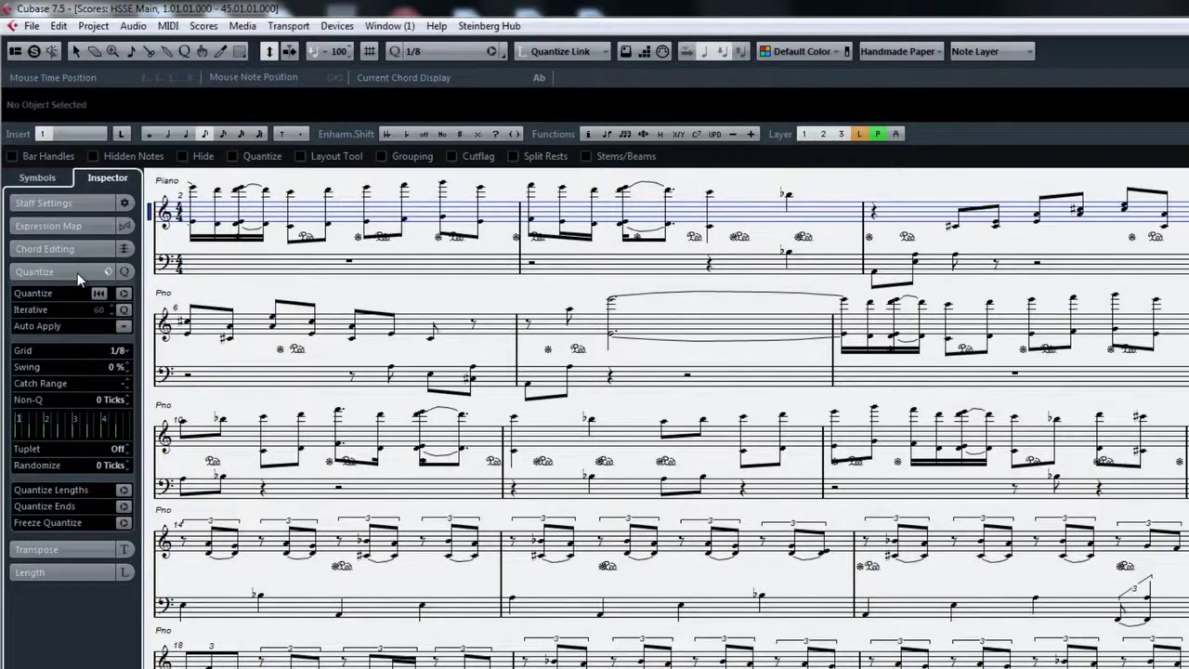
click(78, 276)
click(73, 294)
click(73, 294)
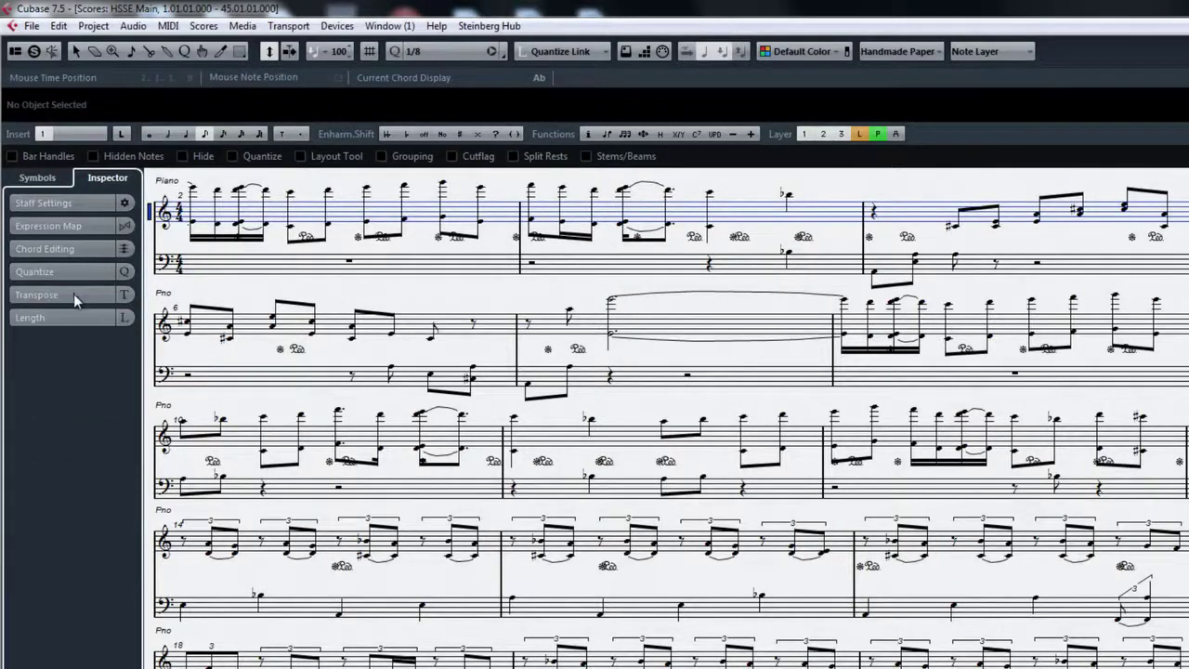
click(79, 319)
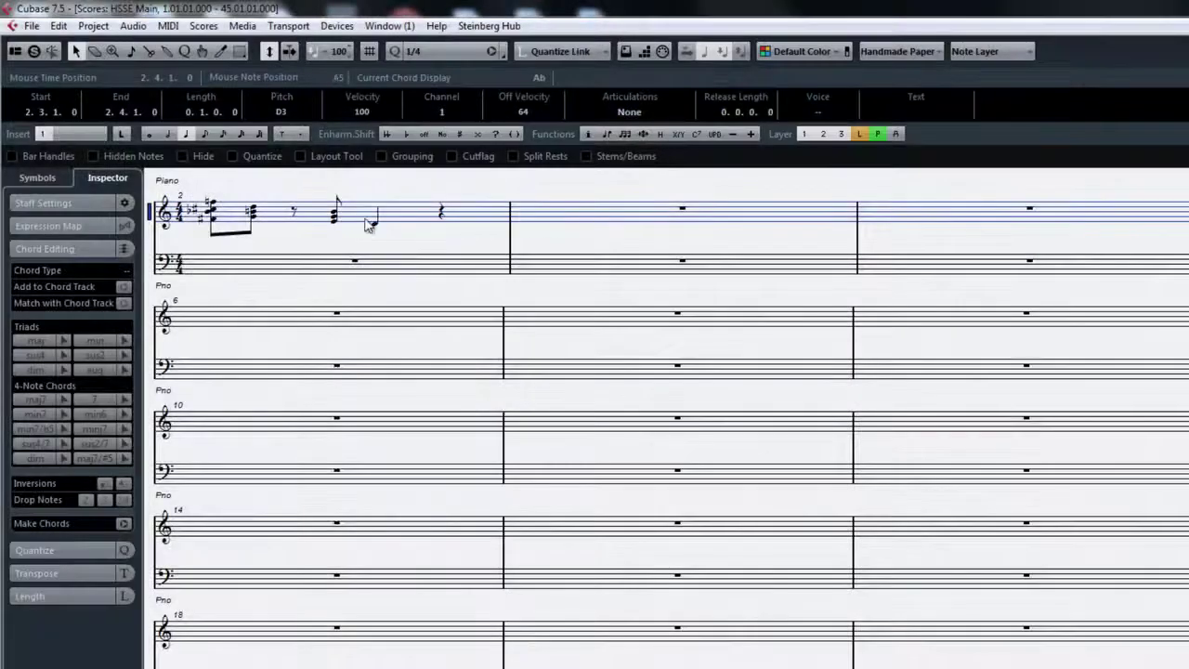
- Select the opening measure's notes and transpose them -24 semitones
drag(414, 180, 203, 275)
click(76, 567)
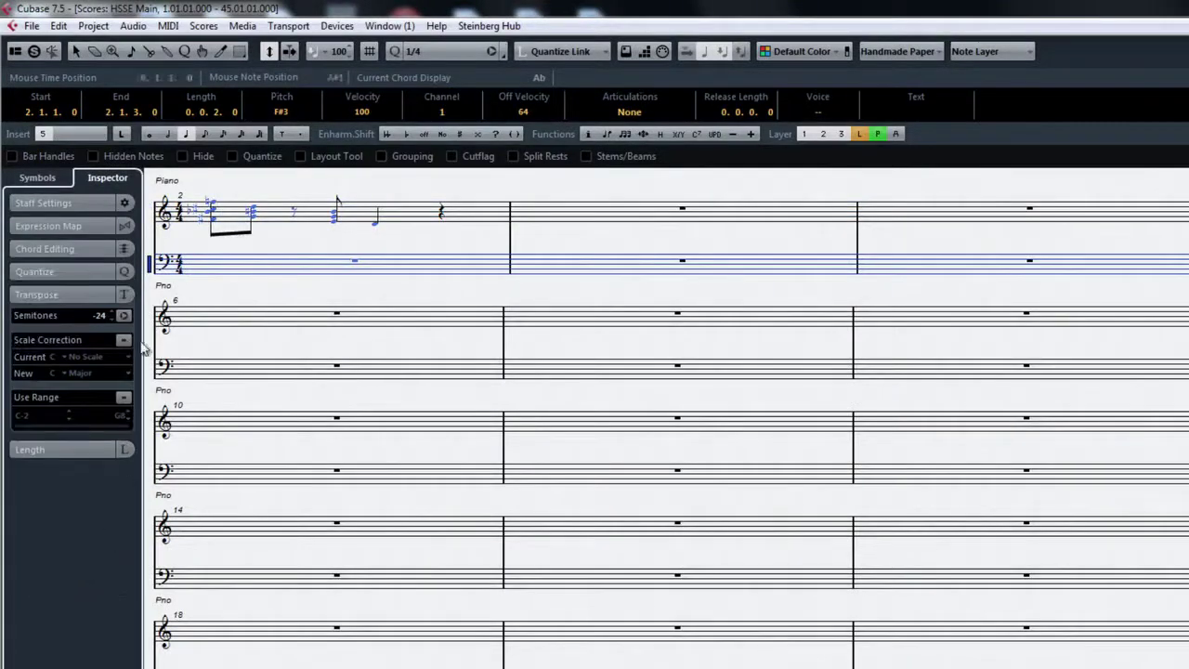
click(122, 315)
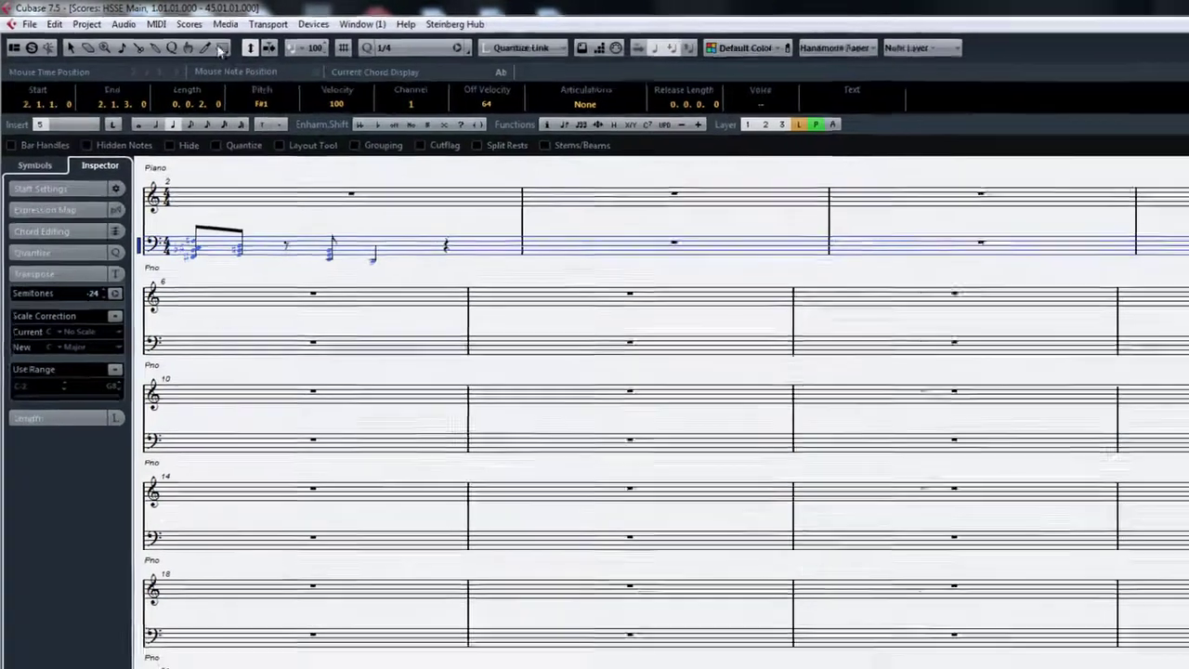
- View the transposed bar-2 notes selected in the Key Editor, ready to edit semitones
click(156, 25)
click(159, 34)
drag(159, 382, 323, 578)
click(78, 190)
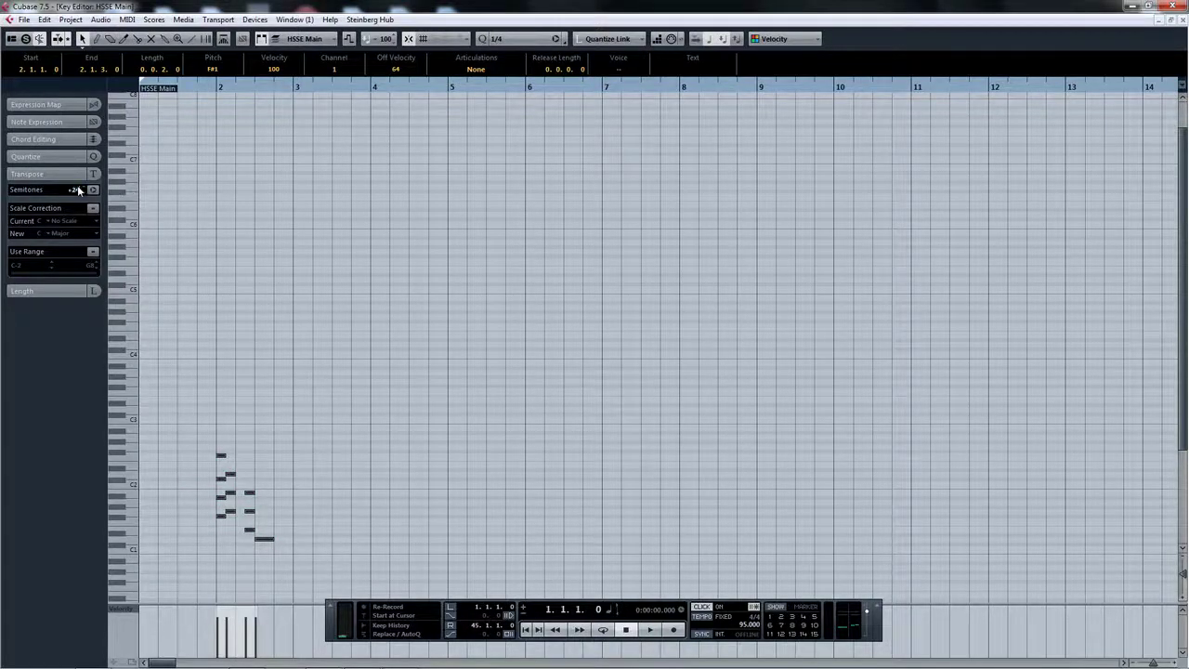